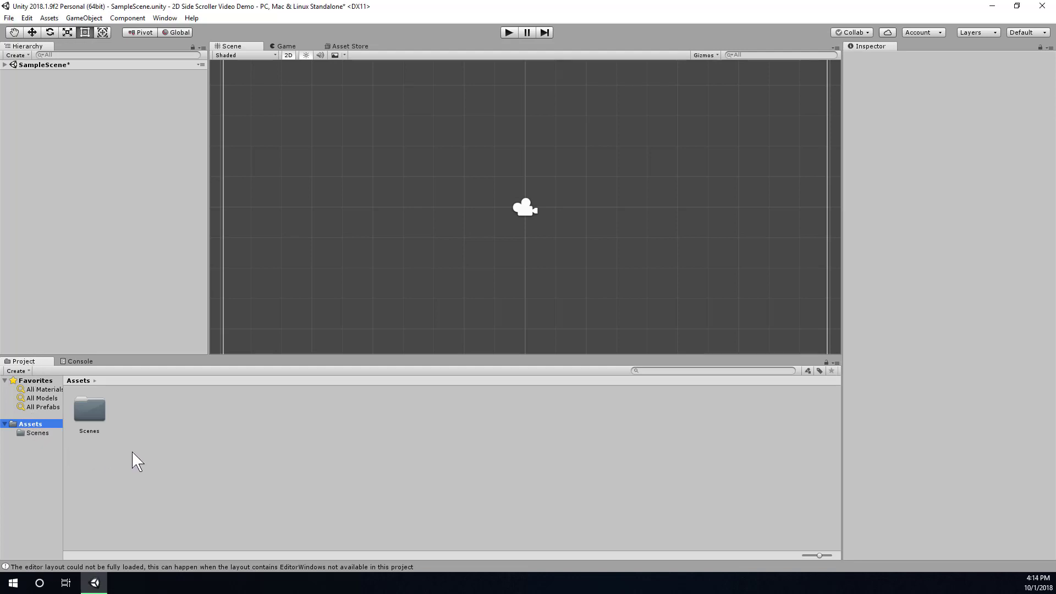
Create a new folder named Sprites inside the project's Assets folder.
{"action": "right_click", "coordinate": [144, 463]}
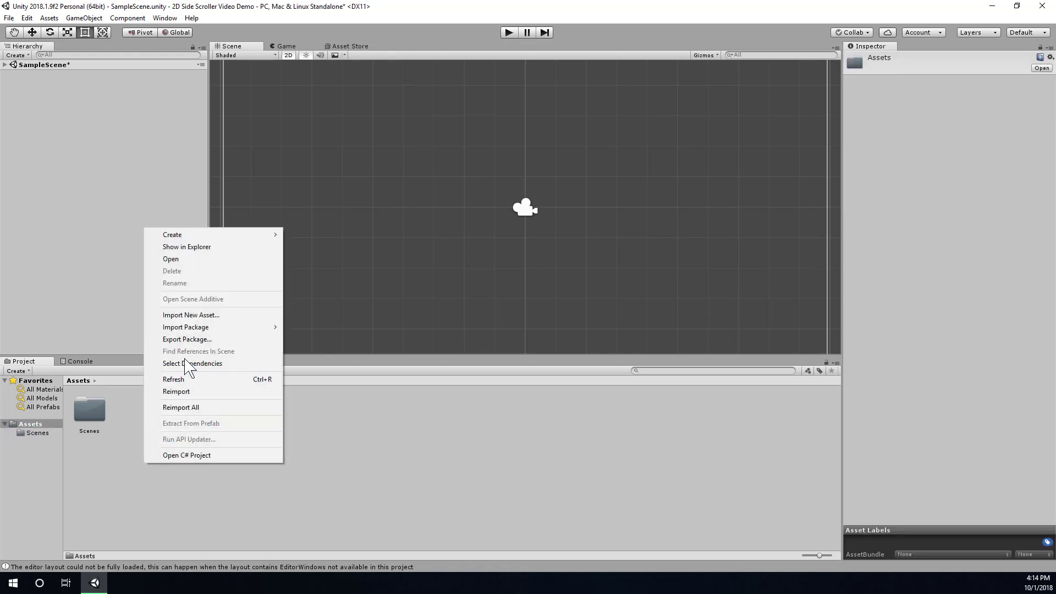
{"action": "mouse_move", "coordinate": [199, 236]}
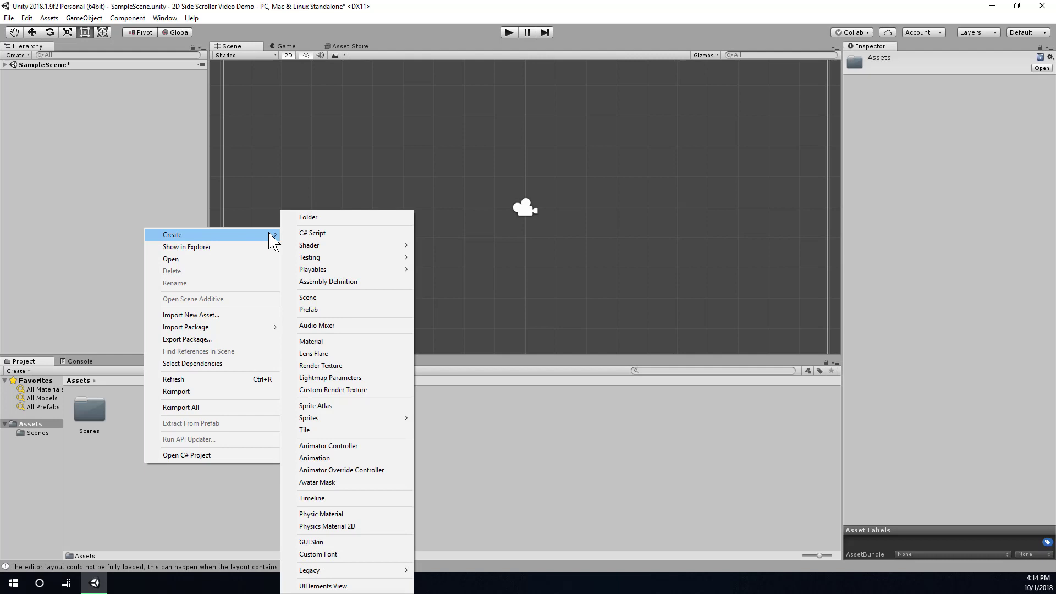
{"action": "left_click", "coordinate": [322, 217]}
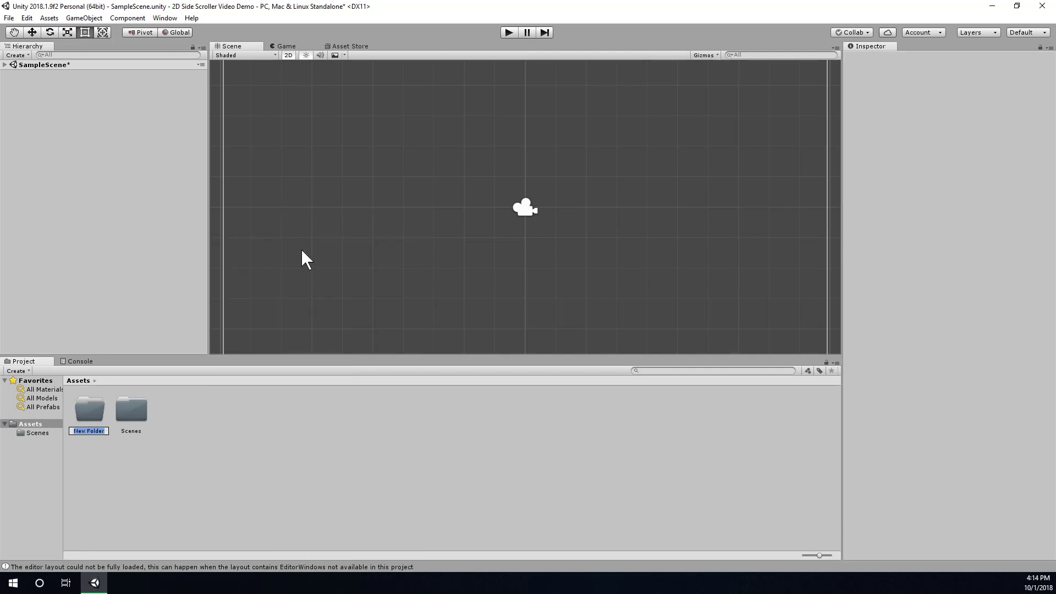
{"action": "type", "text": "Sprites"}
{"action": "key", "text": "Return"}
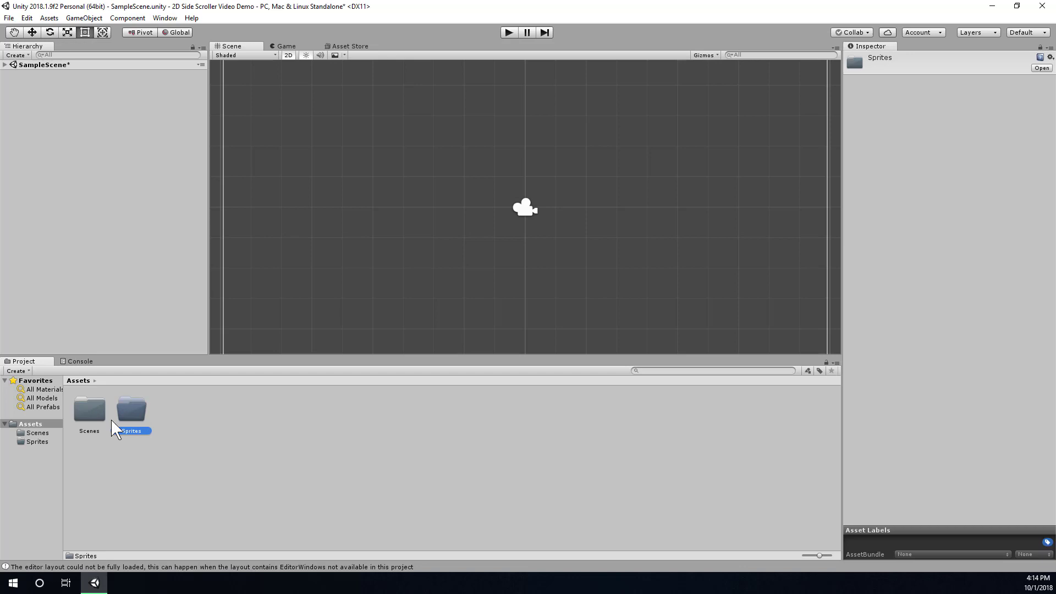
{"action": "left_click", "coordinate": [181, 440]}
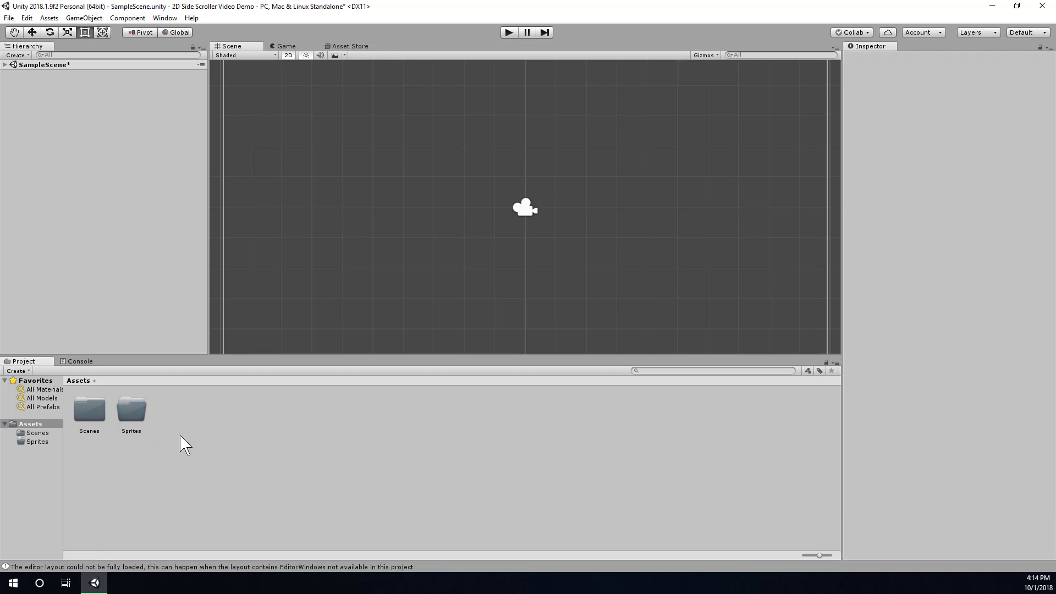
Create a Square sprite inside the Sprites folder, keeping the default name.
{"action": "left_click", "coordinate": [138, 415]}
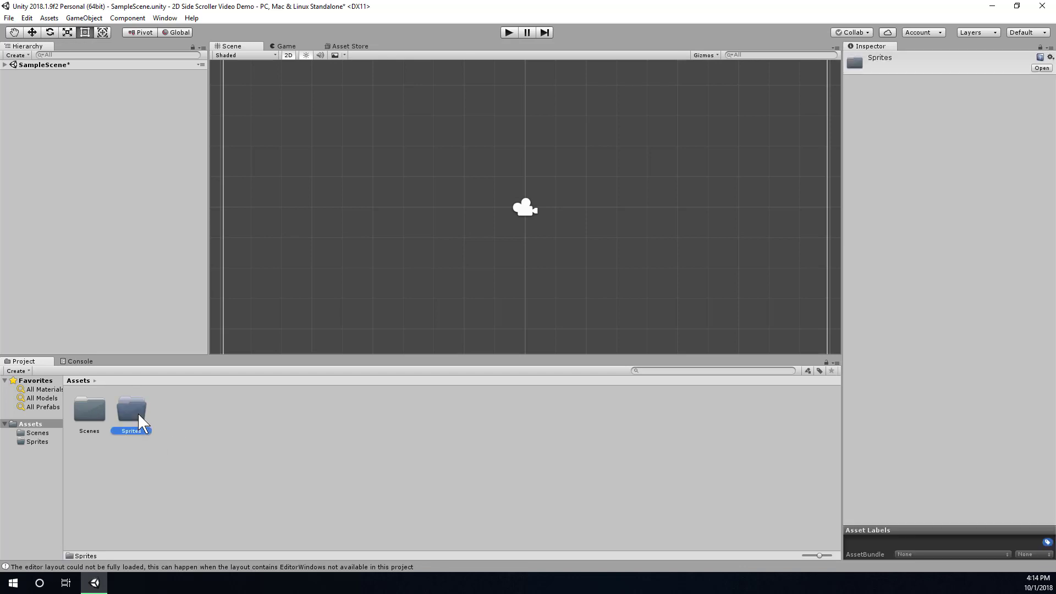
{"action": "left_click", "coordinate": [86, 421]}
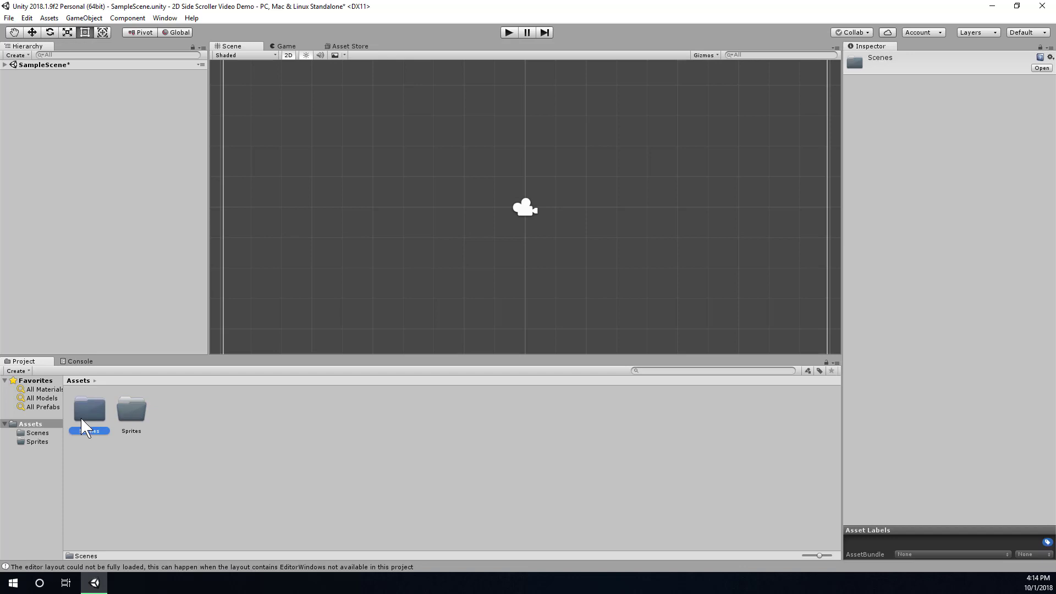
{"action": "left_click", "coordinate": [136, 421]}
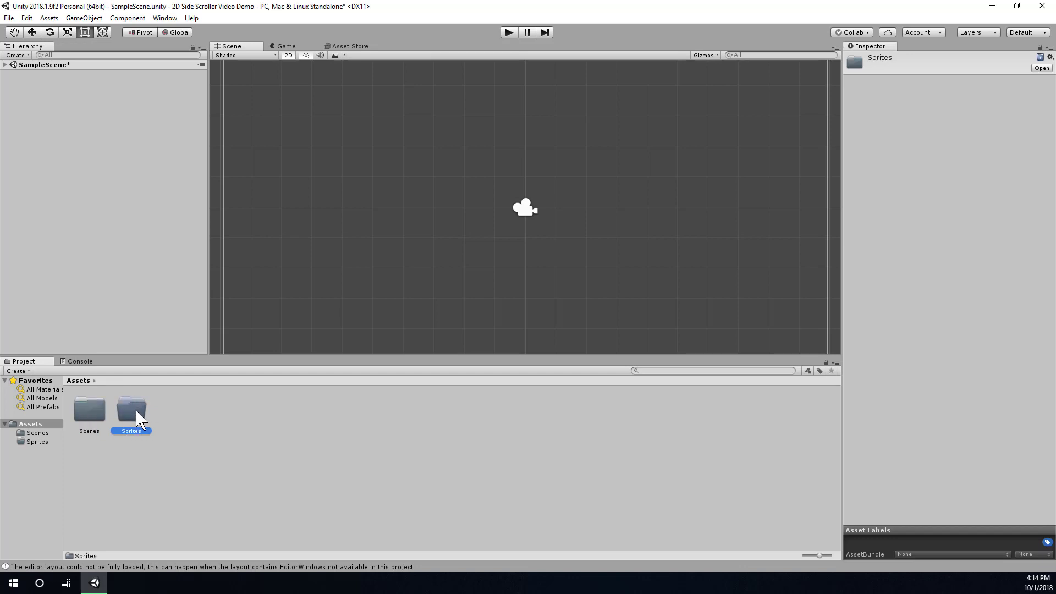
{"action": "double_click", "coordinate": [136, 415]}
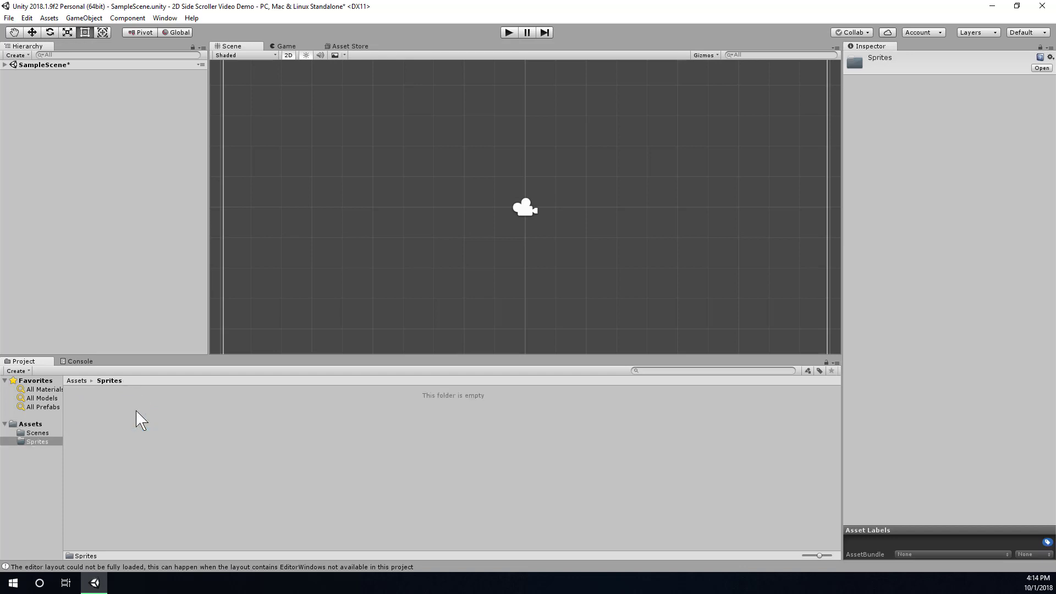
{"action": "right_click", "coordinate": [133, 415]}
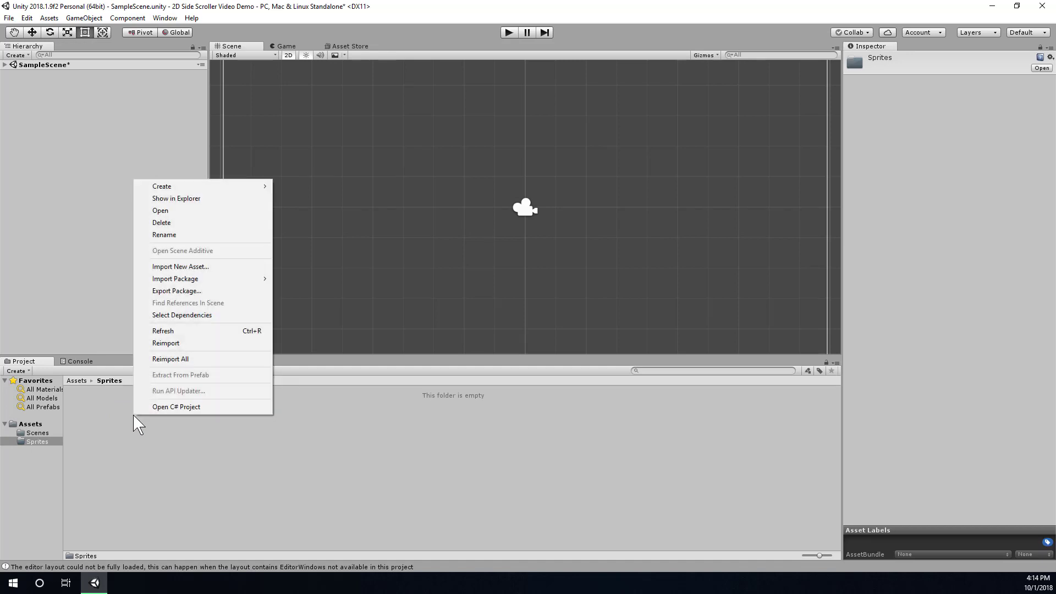
{"action": "mouse_move", "coordinate": [181, 187]}
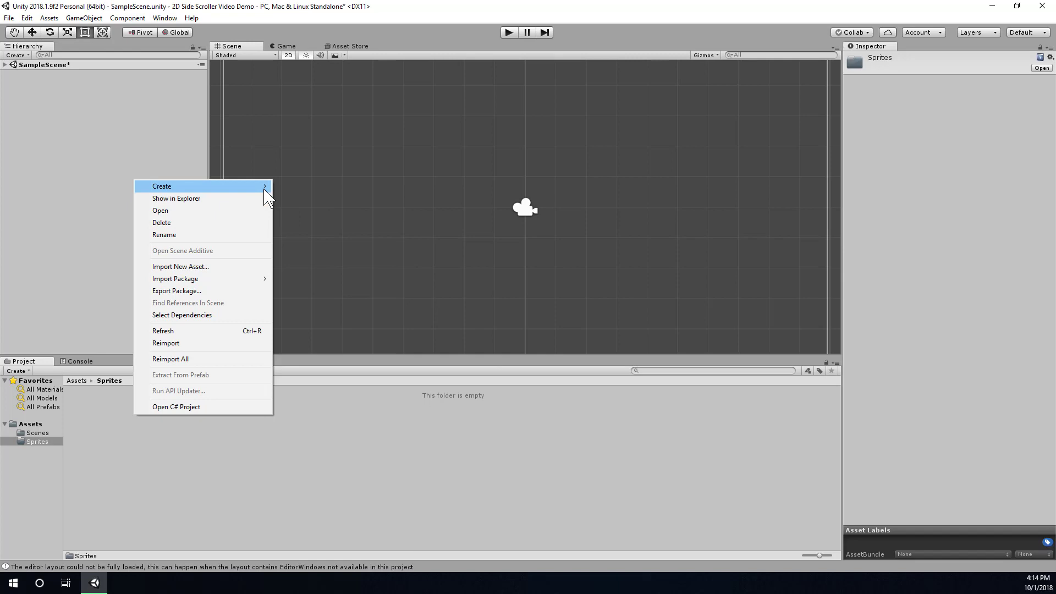
{"action": "mouse_move", "coordinate": [264, 190]}
{"action": "mouse_move", "coordinate": [317, 388]}
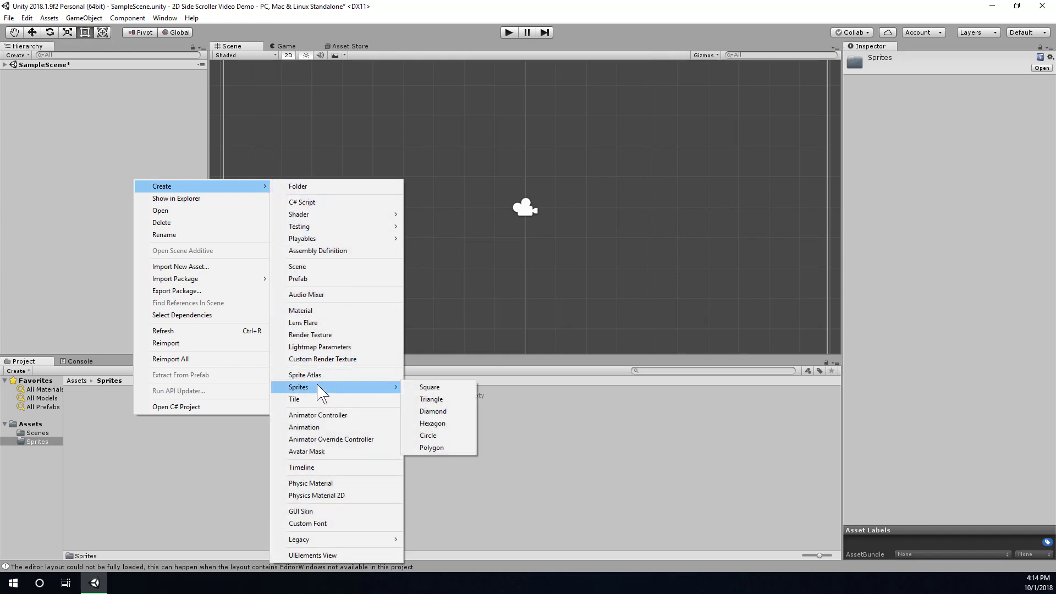
{"action": "left_click", "coordinate": [431, 390]}
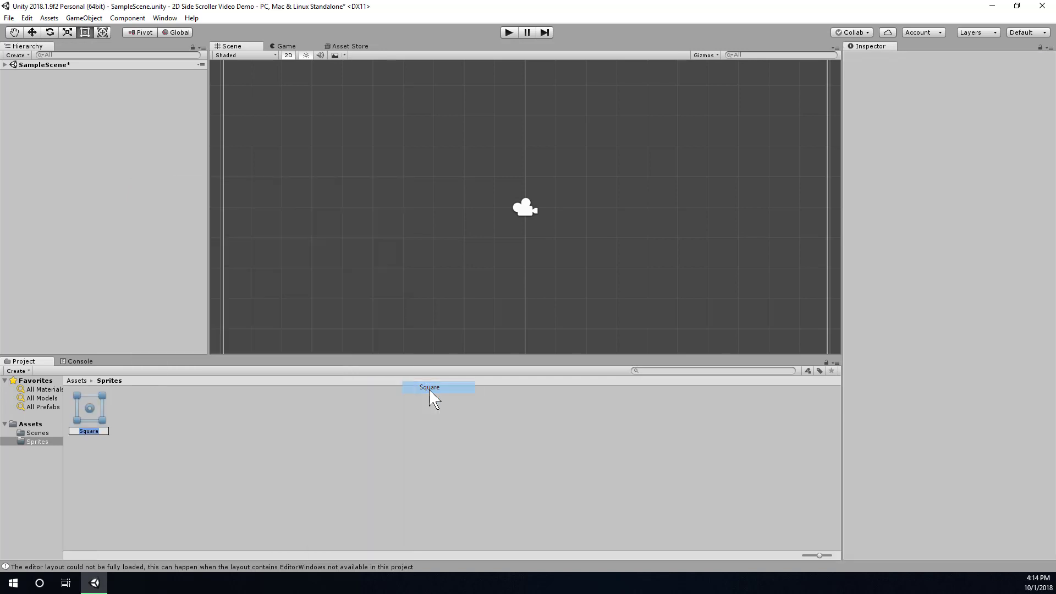
{"action": "key", "text": "Return"}
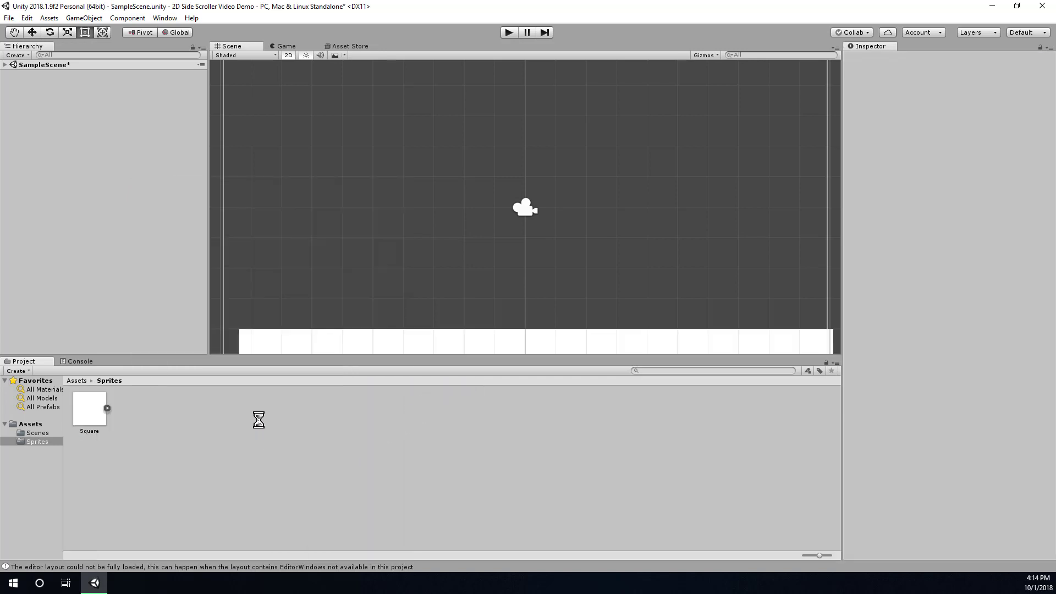
Delete the existing Floor object from the scene.
{"action": "scroll", "coordinate": [329, 267], "scroll_direction": "down", "scroll_amount": 2}
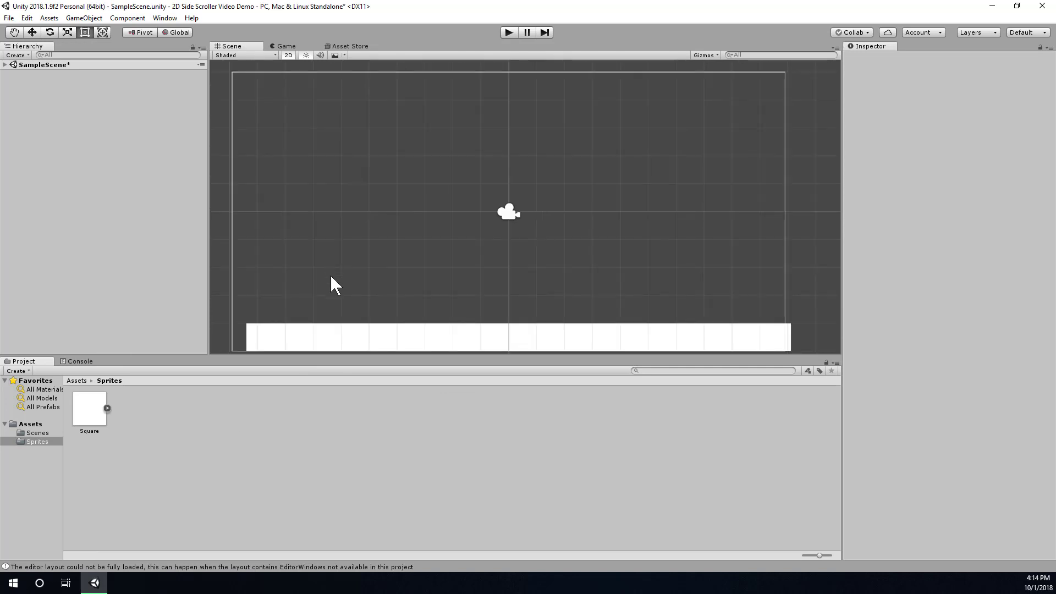
{"action": "left_click", "coordinate": [324, 322]}
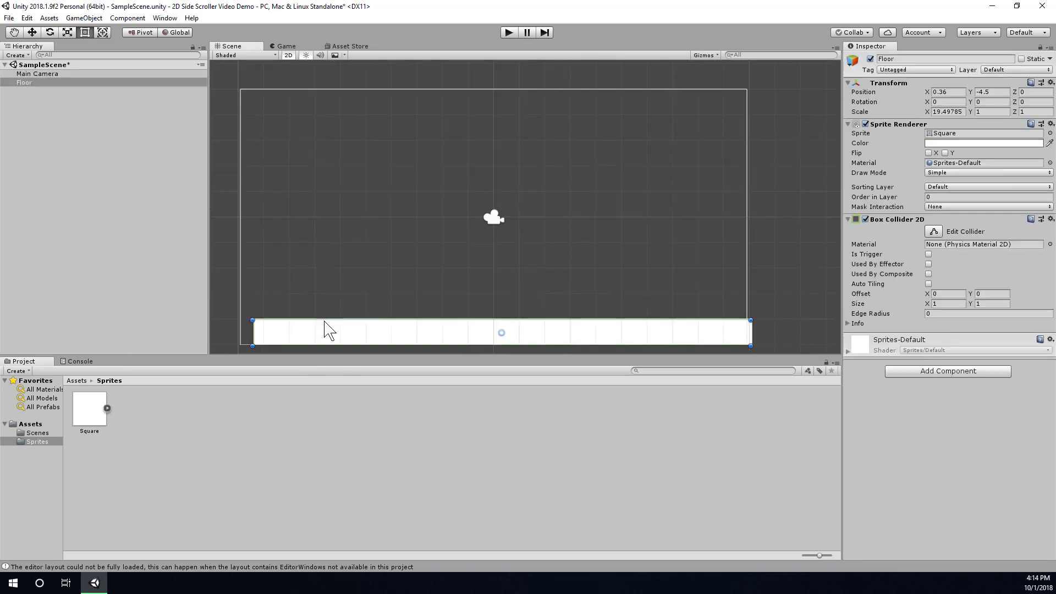
{"action": "key", "text": "Delete"}
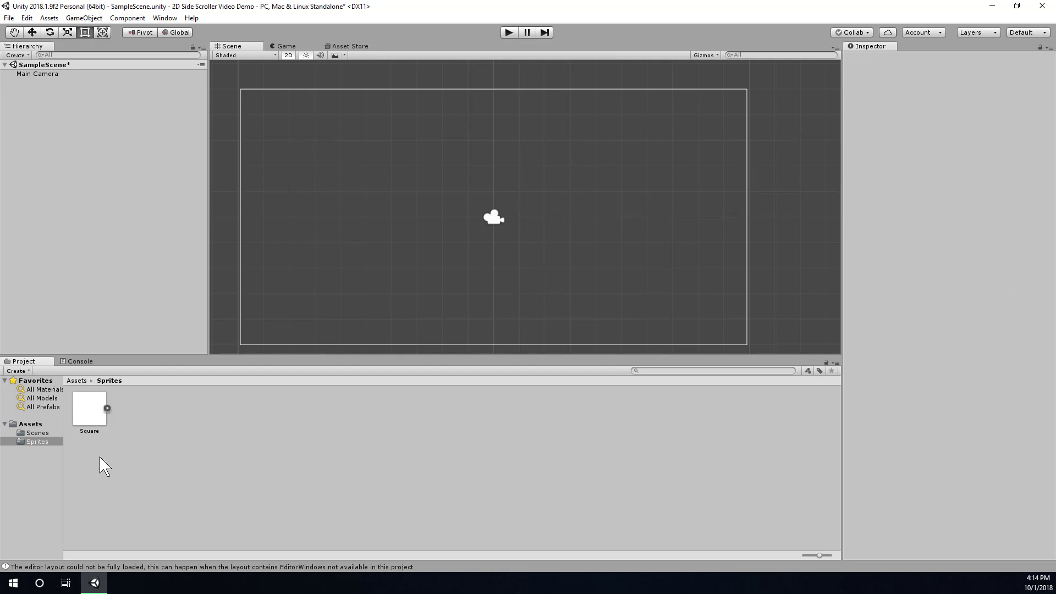
Place the Square sprite in the scene and stretch it horizontally past both sides of the camera frame, to an X scale of about 21.93.
{"action": "left_click", "coordinate": [96, 414]}
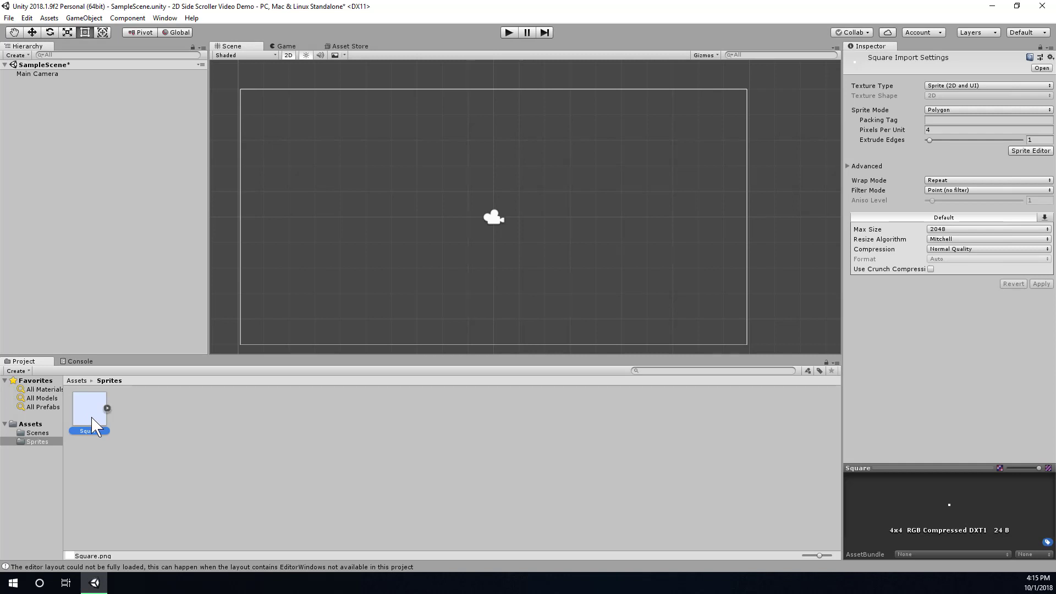
{"action": "left_click_drag", "start_coordinate": [92, 421], "coordinate": [411, 237]}
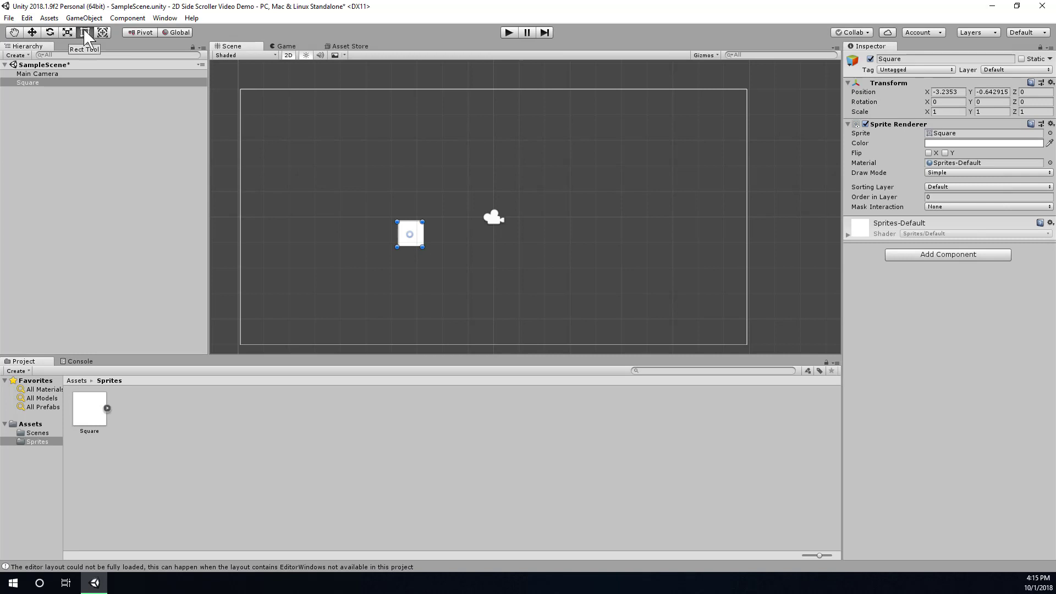
{"action": "scroll", "coordinate": [425, 282], "scroll_direction": "down", "scroll_amount": 1}
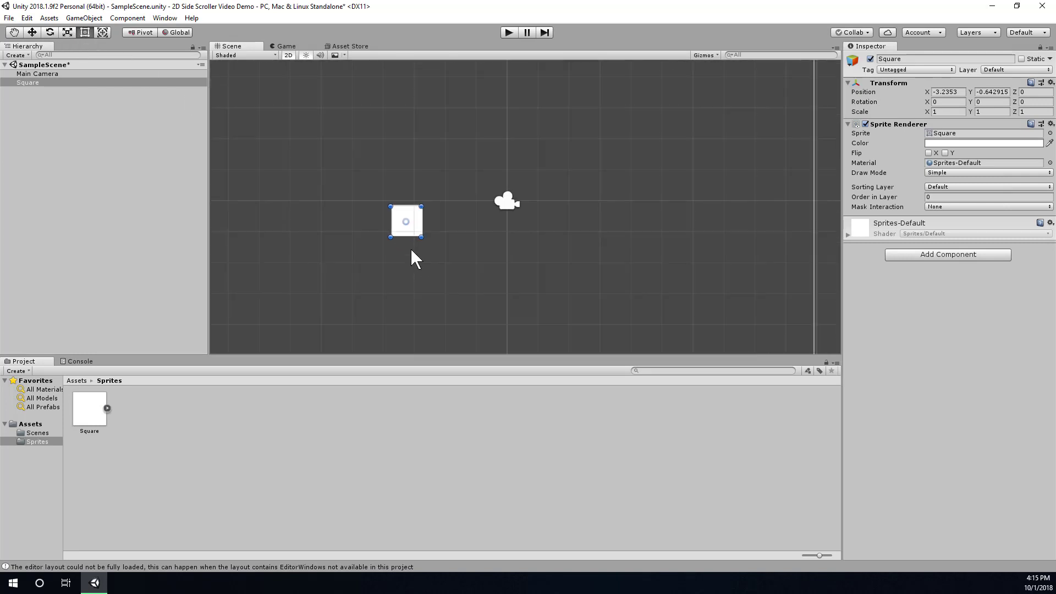
{"action": "left_click_drag", "start_coordinate": [395, 219], "coordinate": [237, 218]}
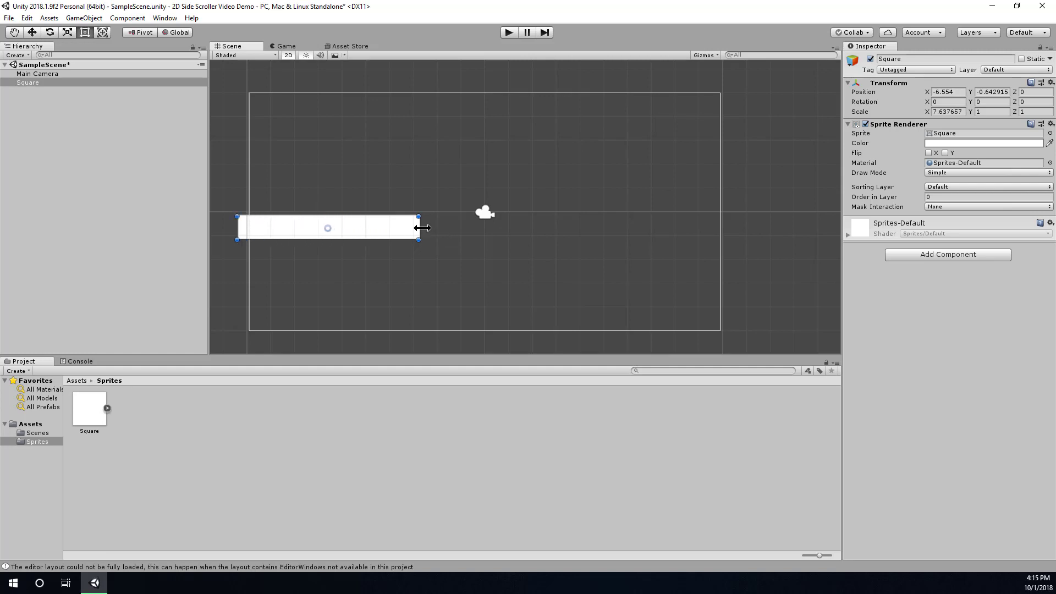
{"action": "left_click_drag", "start_coordinate": [424, 230], "coordinate": [760, 243]}
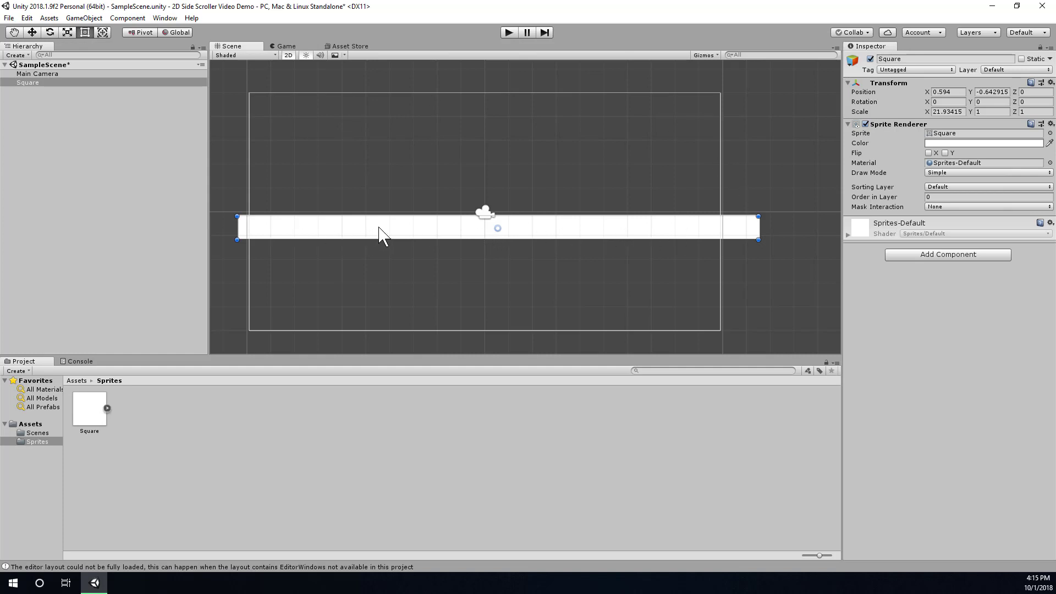
Move the stretched square to the camera frame's lower edge, at about X 0.45, Y -4.73, and rename it Floor.
{"action": "left_click_drag", "start_coordinate": [380, 233], "coordinate": [375, 326]}
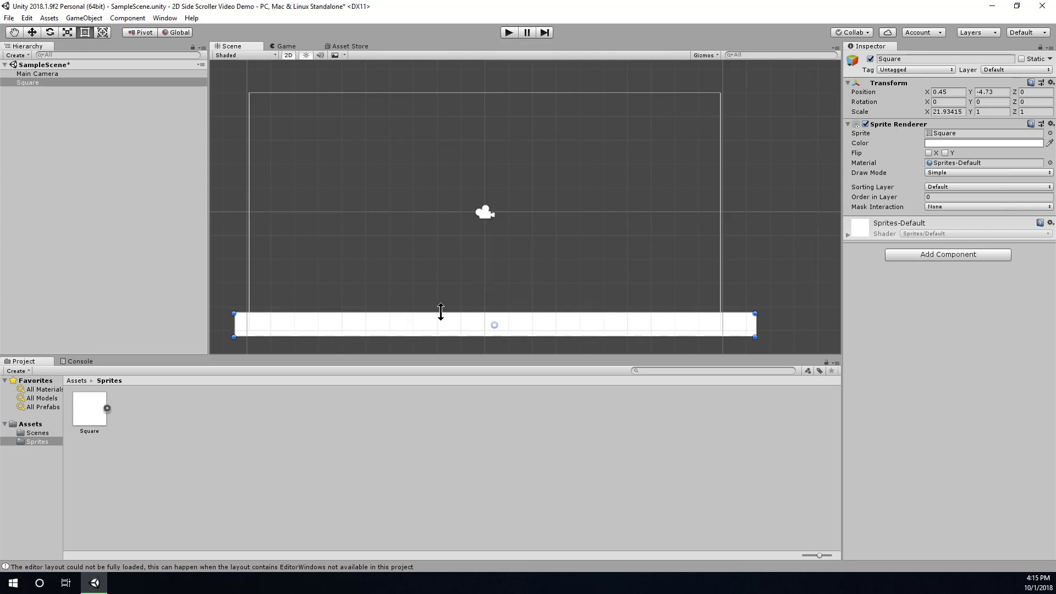
{"action": "left_click", "coordinate": [44, 84]}
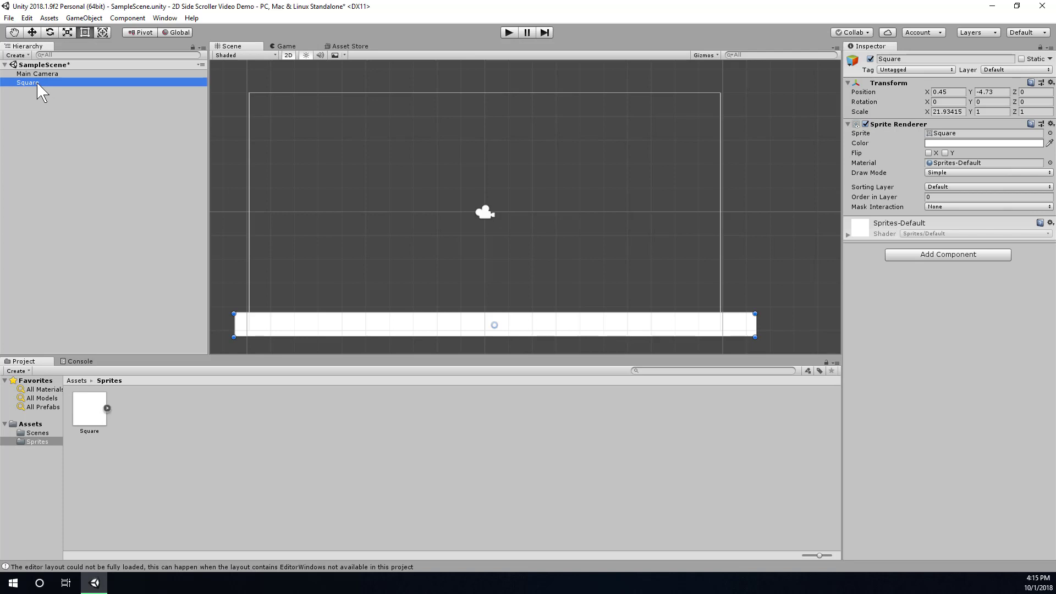
{"action": "right_click", "coordinate": [47, 85]}
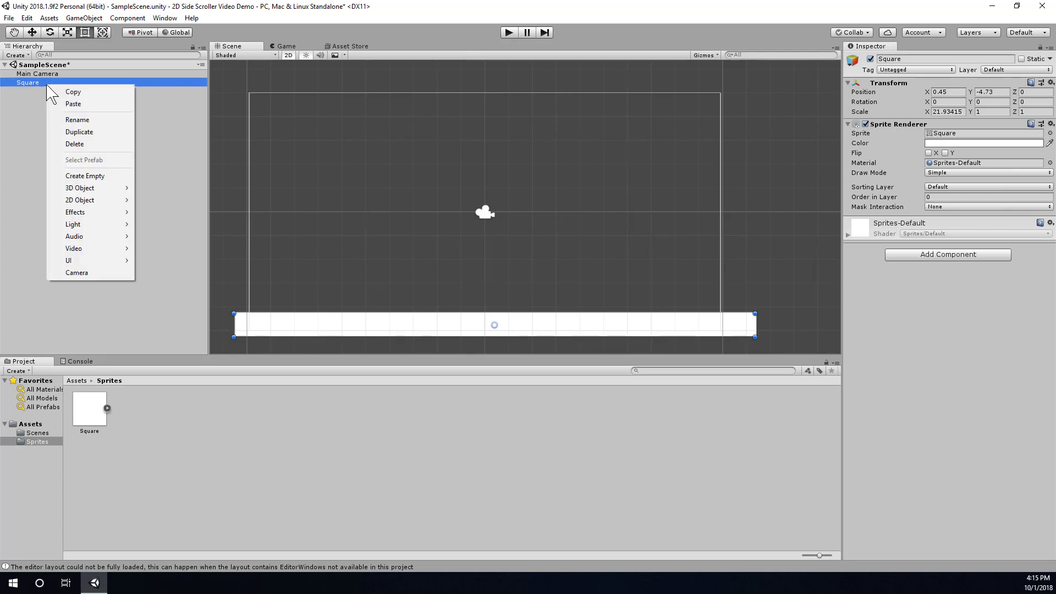
{"action": "left_click", "coordinate": [70, 125]}
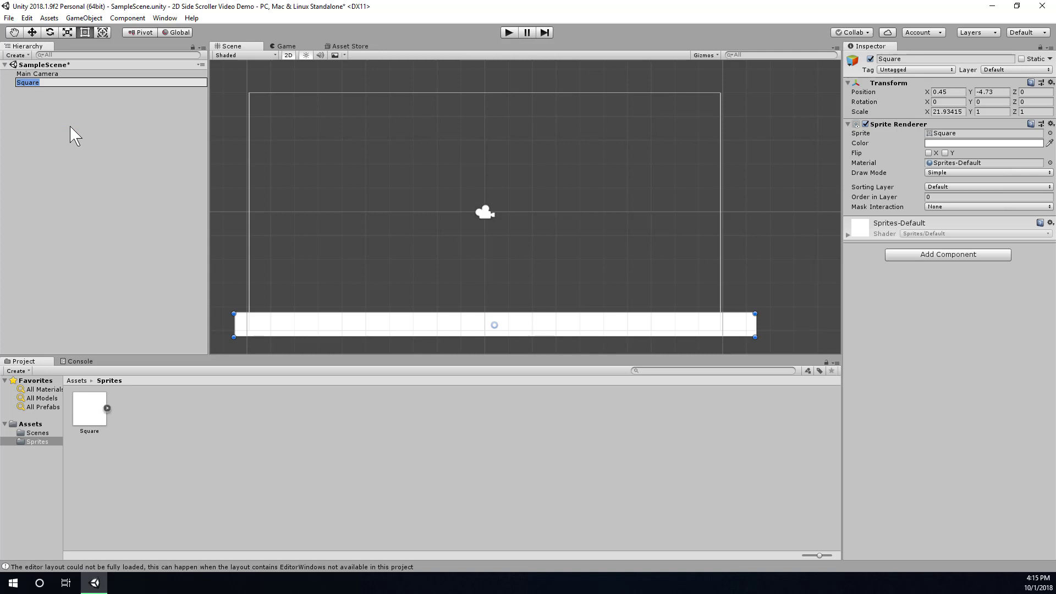
{"action": "type", "text": "Floor"}
{"action": "key", "text": "Return"}
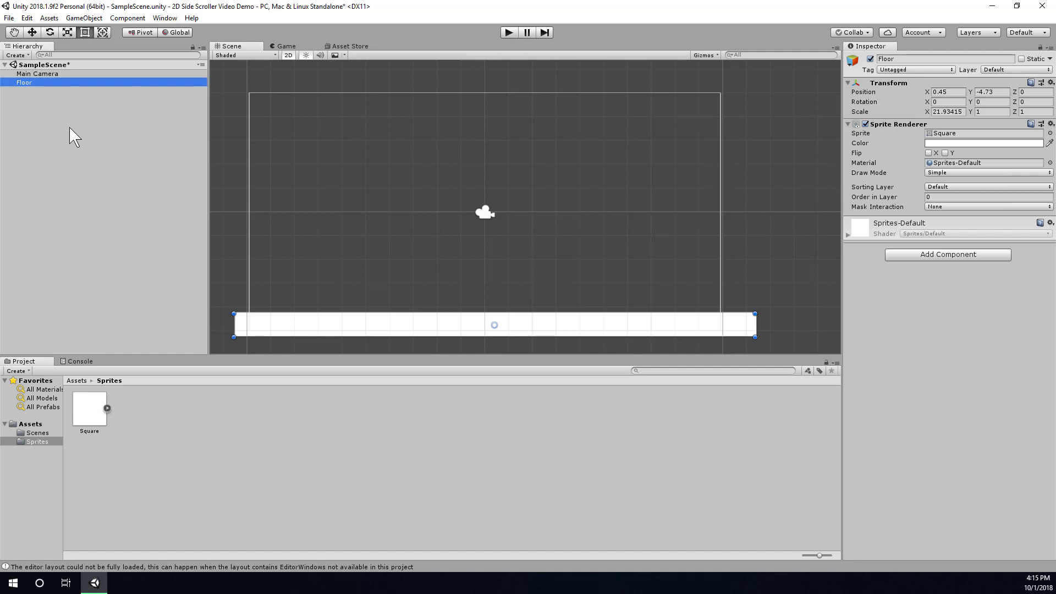
Add a Box Collider 2D component to the Floor object, searching the components for "box".
{"action": "left_click", "coordinate": [69, 127]}
{"action": "left_click", "coordinate": [27, 82]}
{"action": "left_click", "coordinate": [59, 100]}
{"action": "left_click", "coordinate": [74, 82]}
{"action": "left_click", "coordinate": [957, 257]}
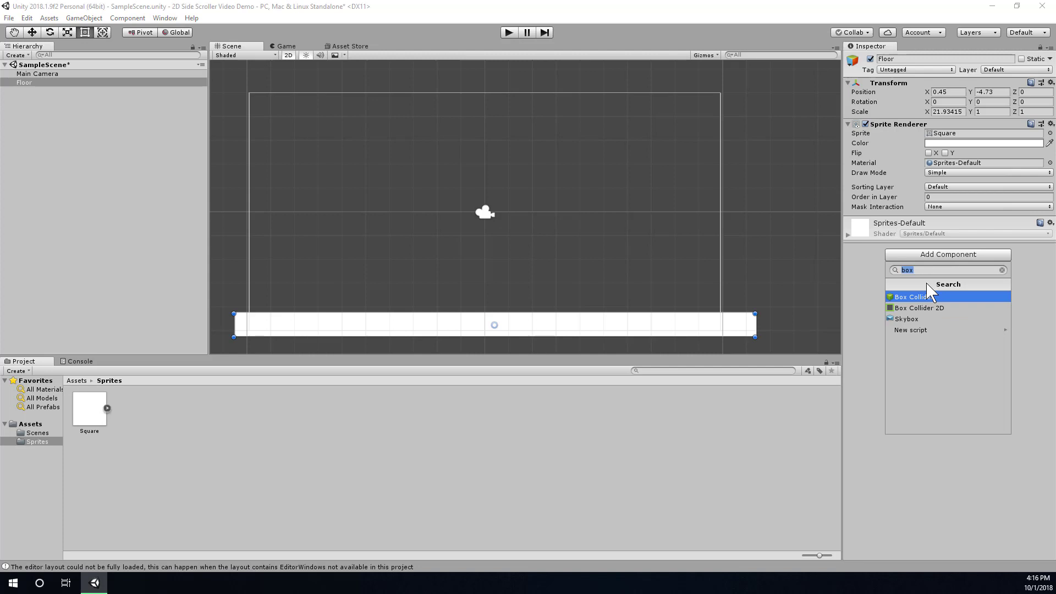
{"action": "left_click", "coordinate": [1002, 269]}
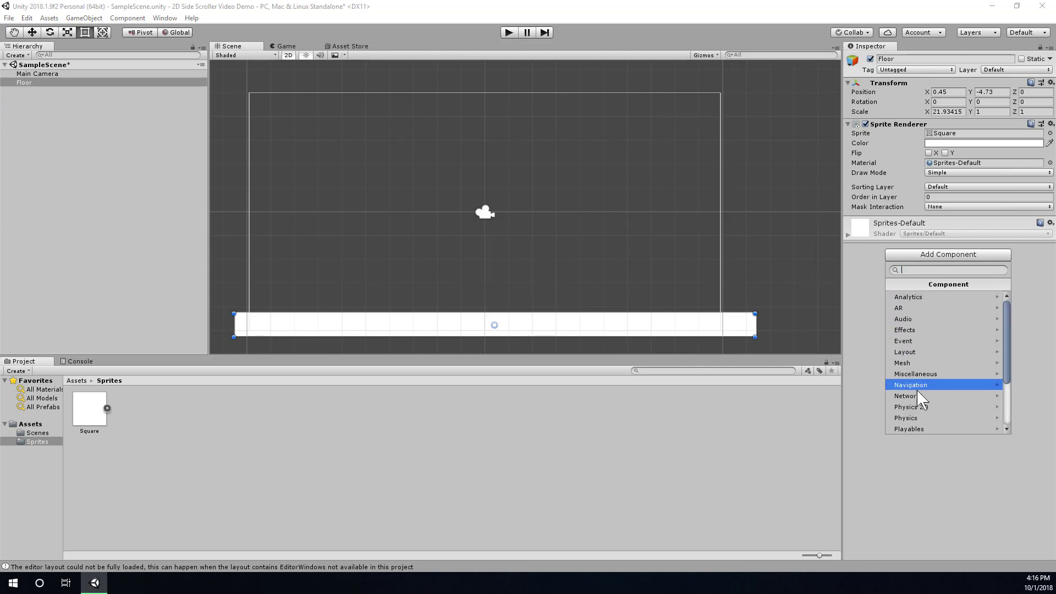
{"action": "left_click", "coordinate": [923, 406]}
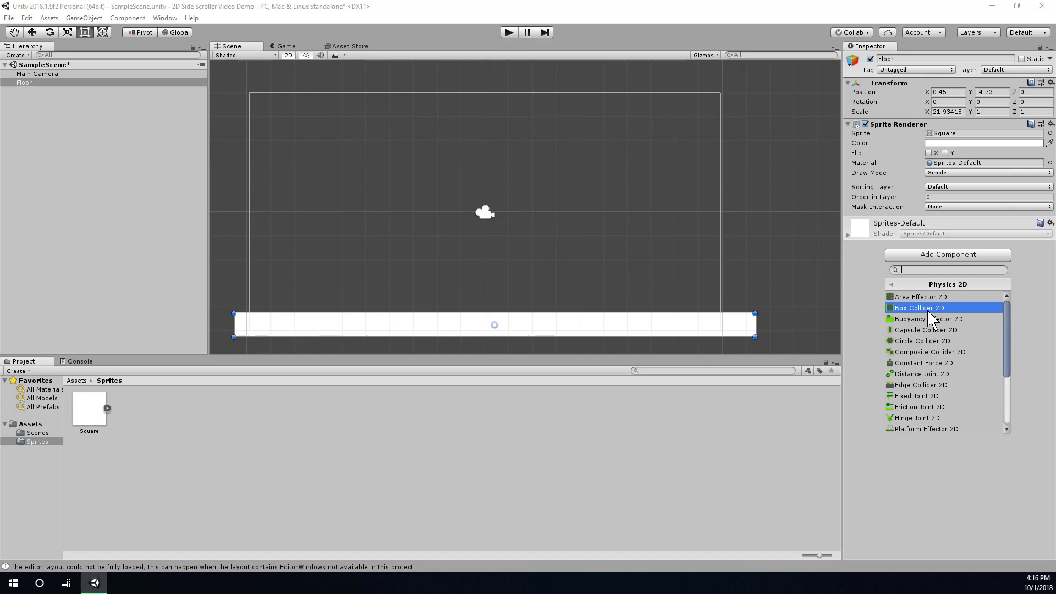
{"action": "type", "text": "box"}
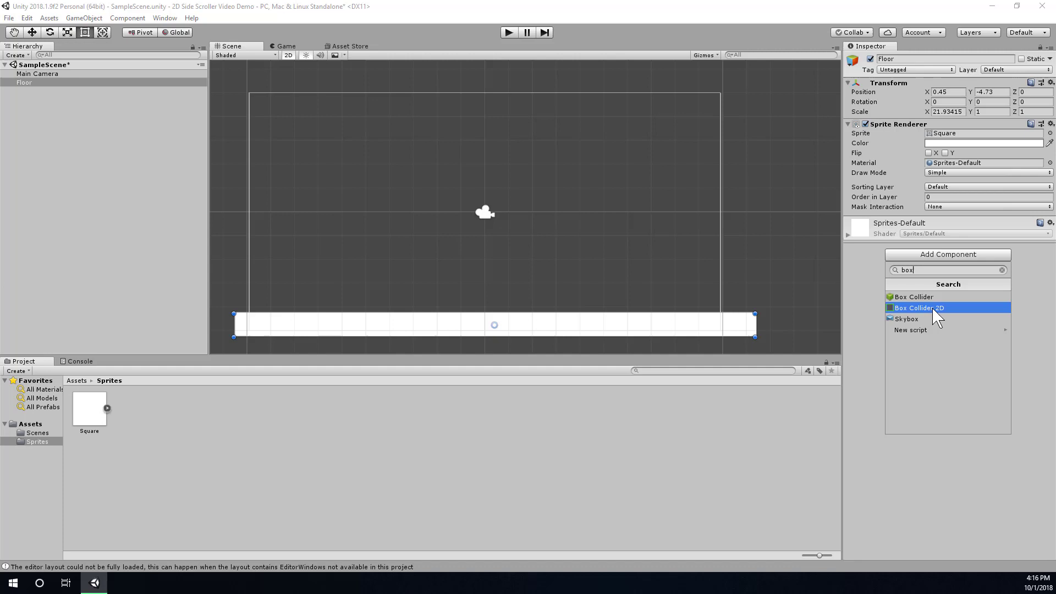
{"action": "left_click", "coordinate": [933, 309]}
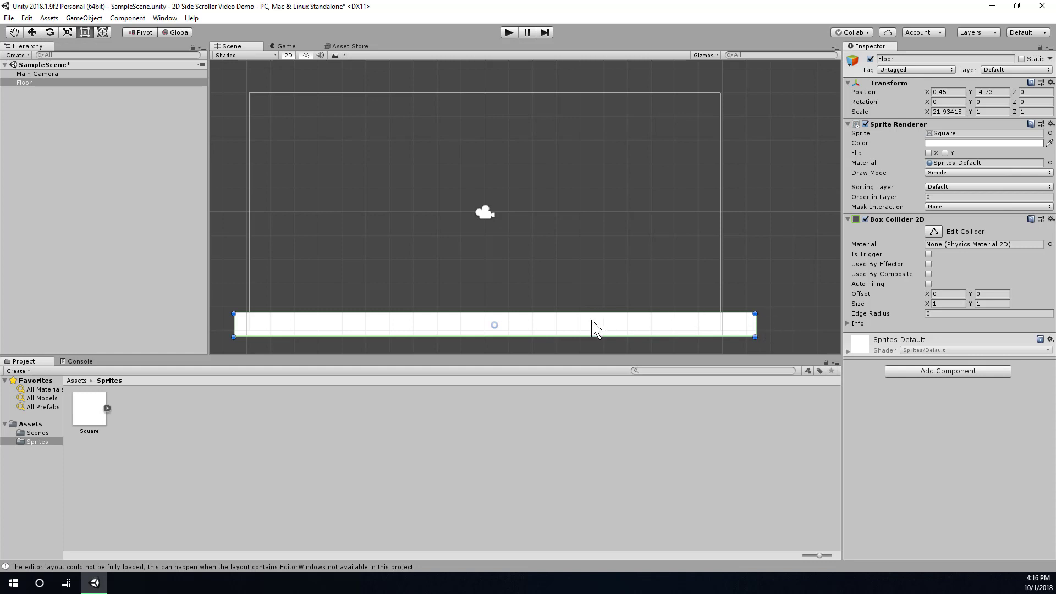
Disable the Floor's Sprite Renderer to show only the collider outline at the floor's right end.
{"action": "scroll", "coordinate": [691, 325], "scroll_direction": "up", "scroll_amount": 3}
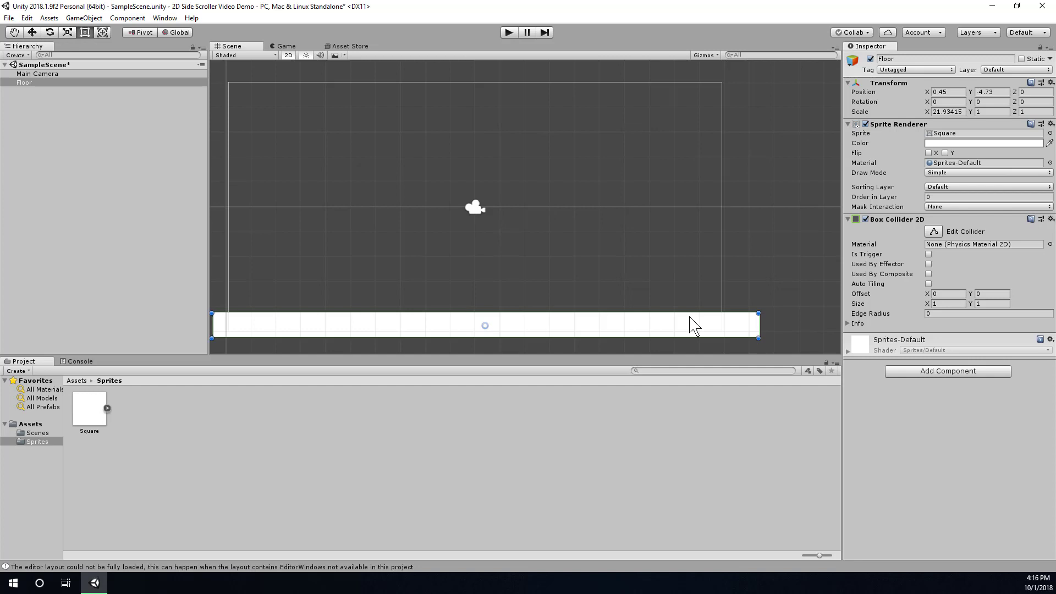
{"action": "scroll", "coordinate": [692, 325], "scroll_direction": "up", "scroll_amount": 4}
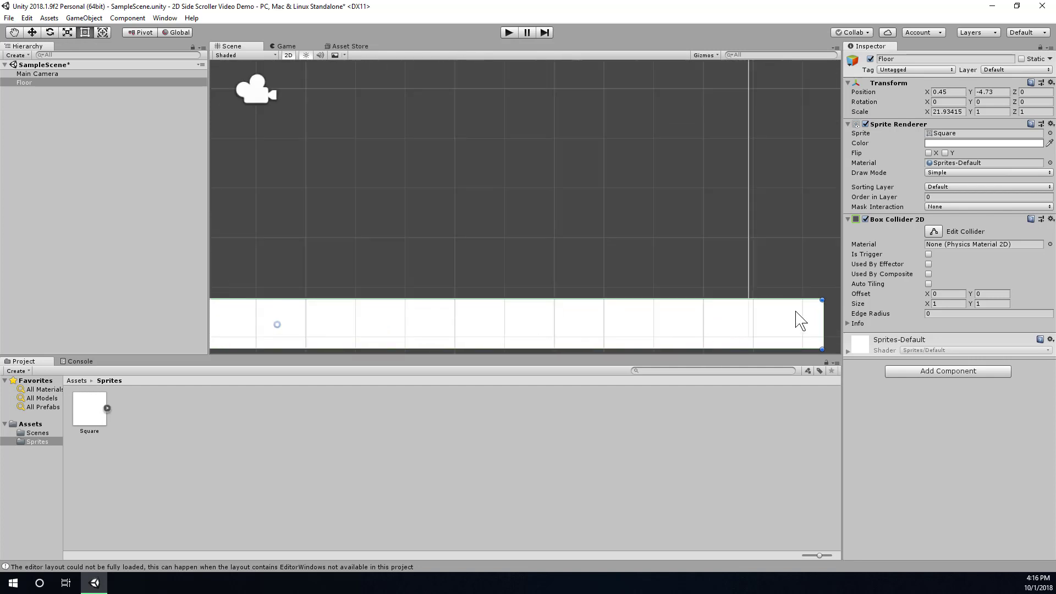
{"action": "left_click", "coordinate": [866, 124]}
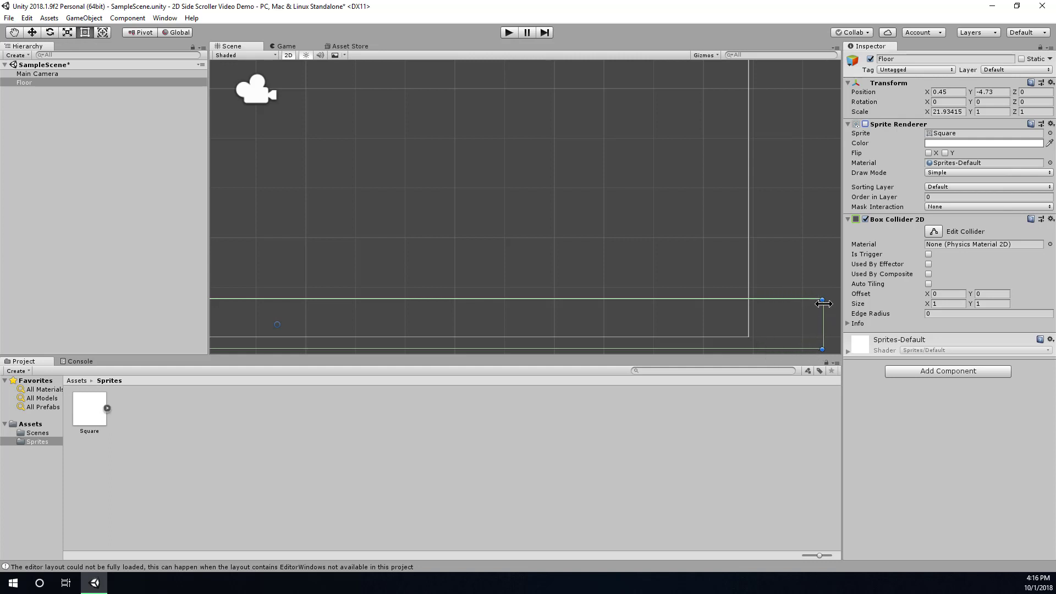
Toggle the Floor's Box Collider 2D off and on again, and re-enable its Sprite Renderer.
{"action": "left_click", "coordinate": [866, 219]}
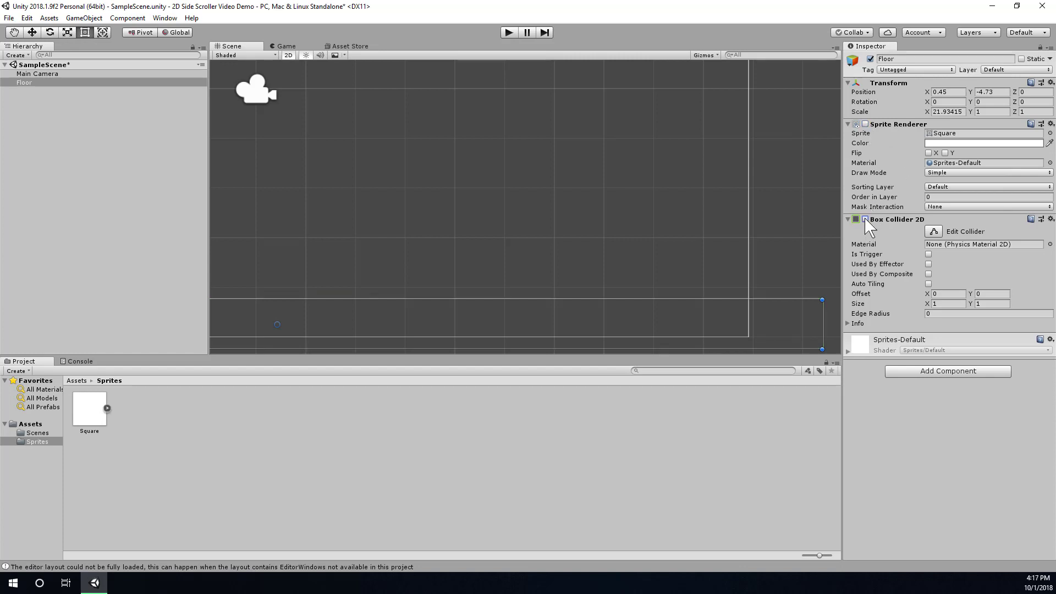
{"action": "left_click", "coordinate": [865, 219]}
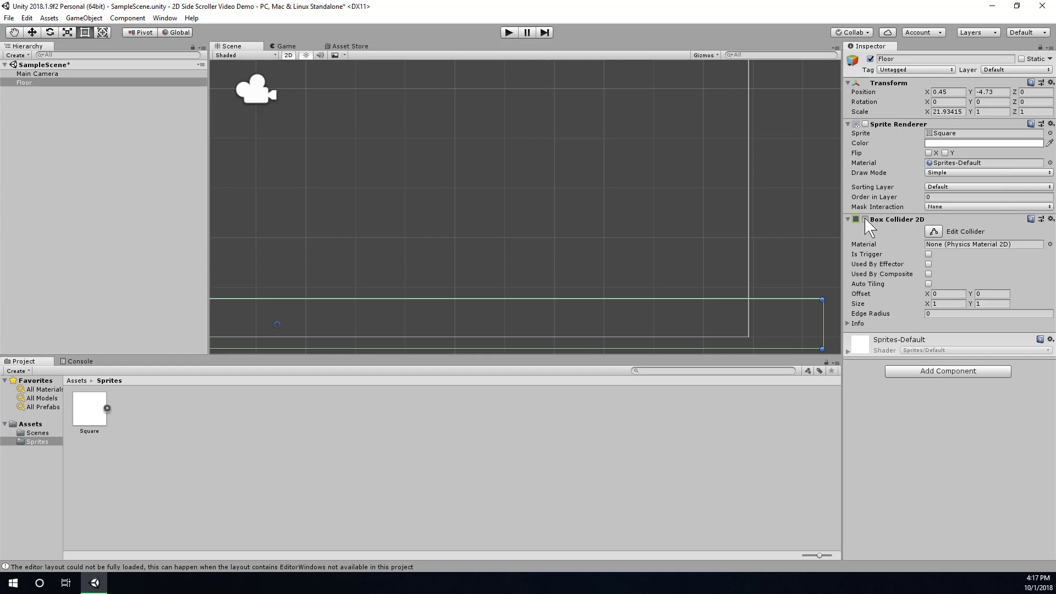
{"action": "left_click", "coordinate": [866, 125]}
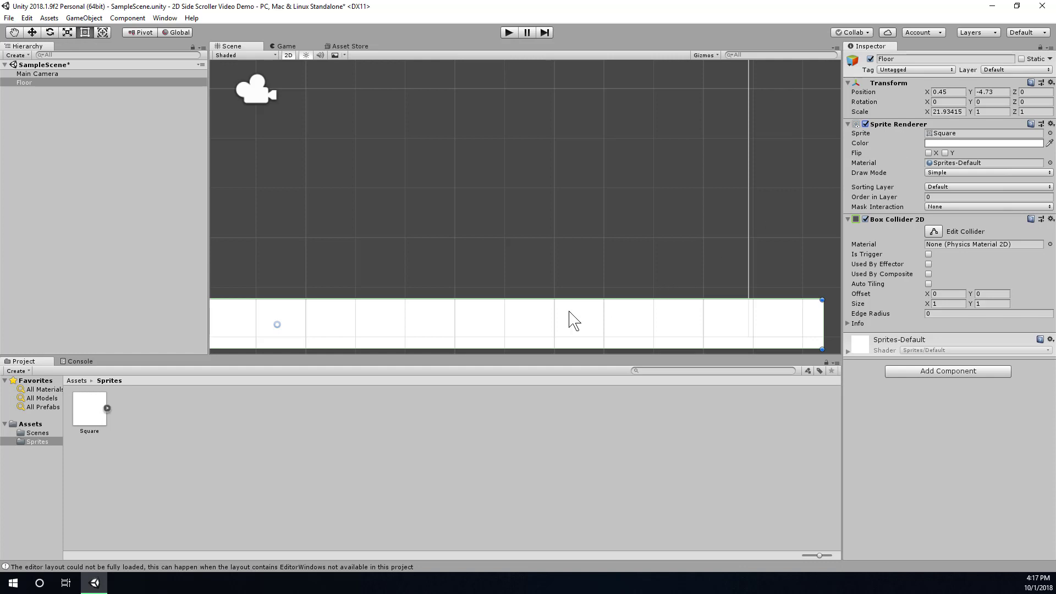
Place a second Square sprite in the scene above the left part of the floor, at about X -6.72, Y -1.98.
{"action": "scroll", "coordinate": [607, 275], "scroll_direction": "down", "scroll_amount": 1}
{"action": "scroll", "coordinate": [608, 263], "scroll_direction": "down", "scroll_amount": 3}
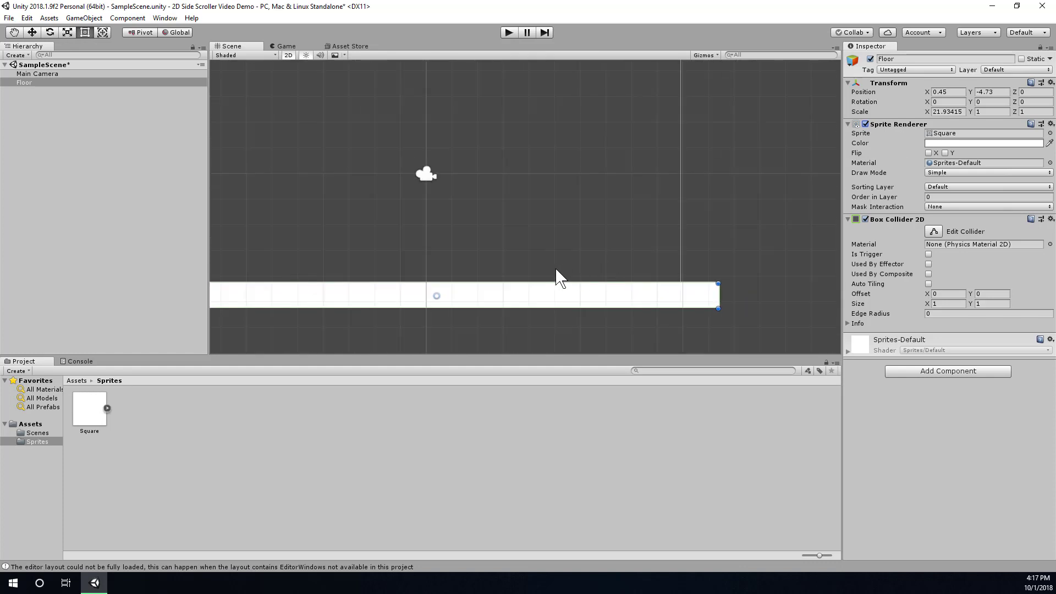
{"action": "middle_click_drag", "start_coordinate": [556, 275], "coordinate": [607, 242]}
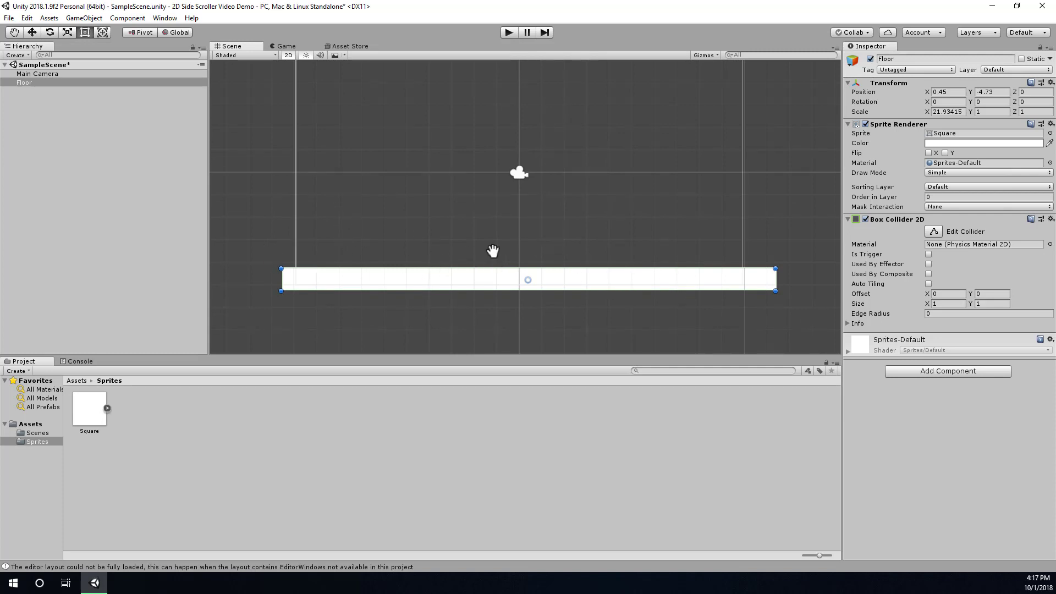
{"action": "middle_click_drag", "start_coordinate": [495, 257], "coordinate": [463, 253]}
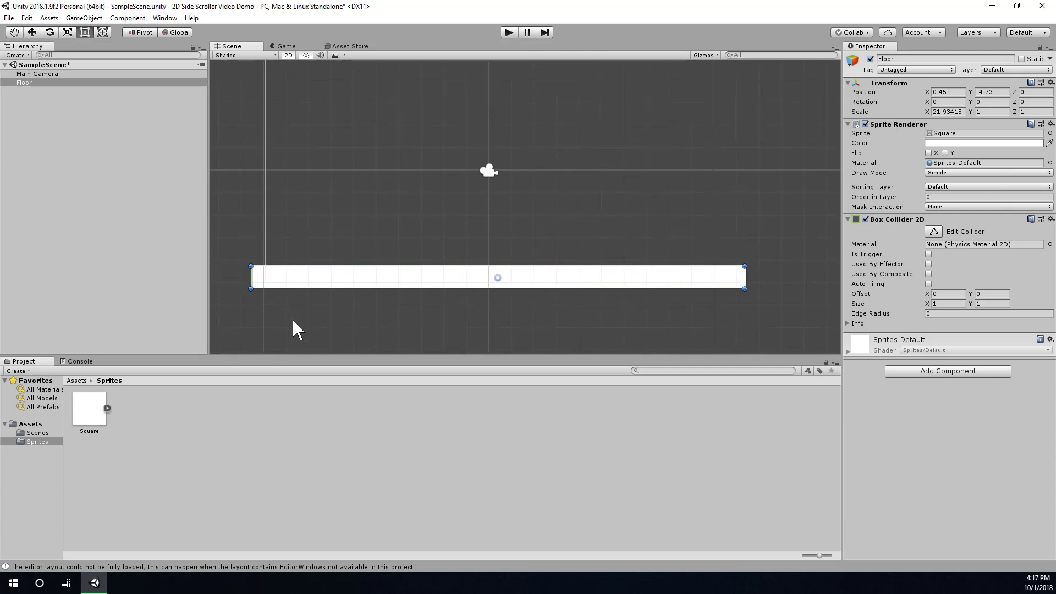
{"action": "left_click", "coordinate": [91, 423]}
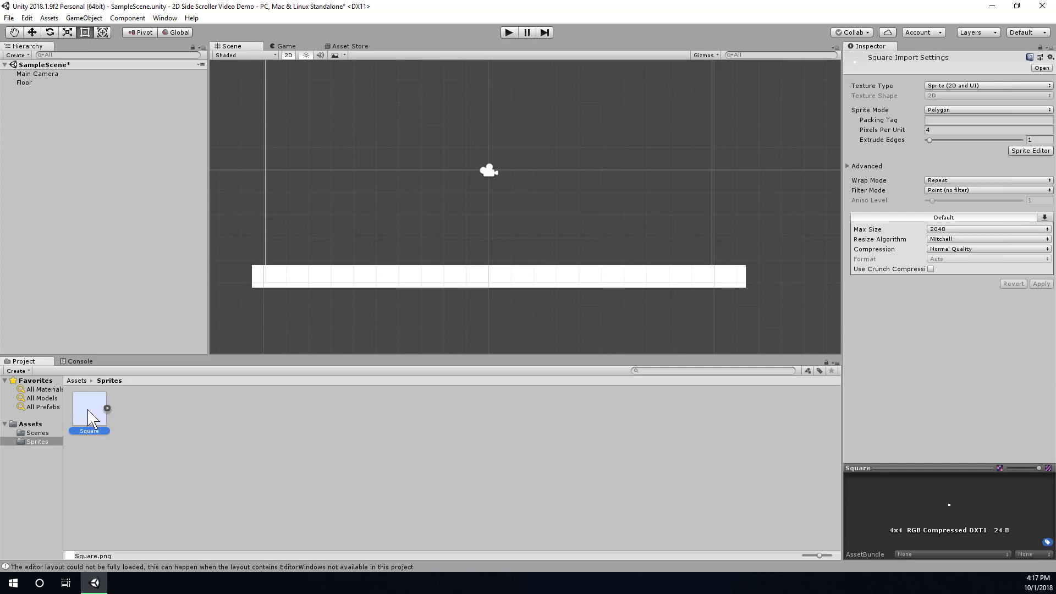
{"action": "left_click_drag", "start_coordinate": [90, 419], "coordinate": [339, 220]}
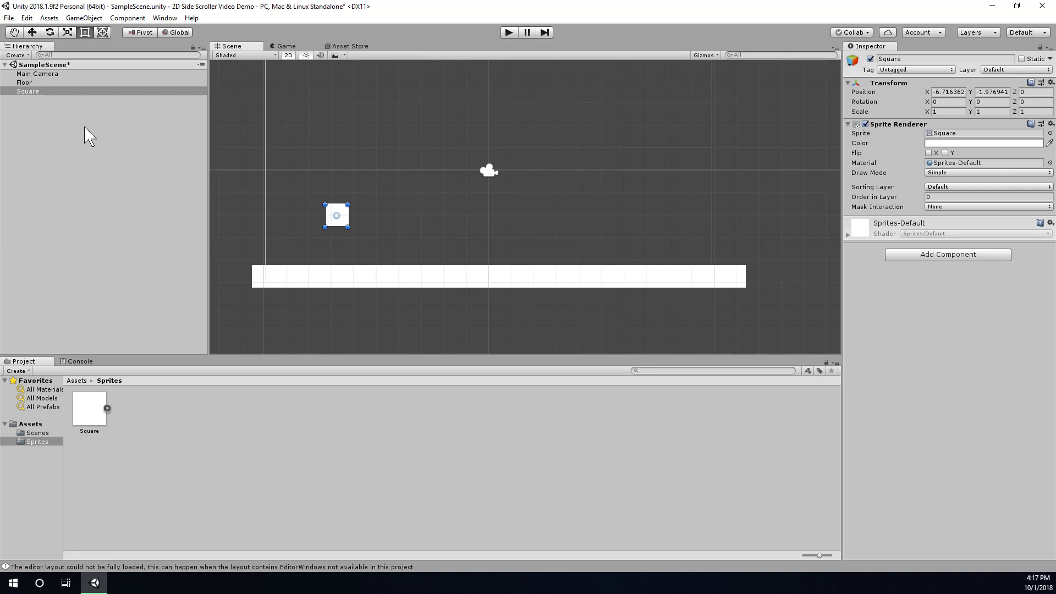
Rename the new Square object PlayerCharacter.
{"action": "left_click", "coordinate": [41, 92]}
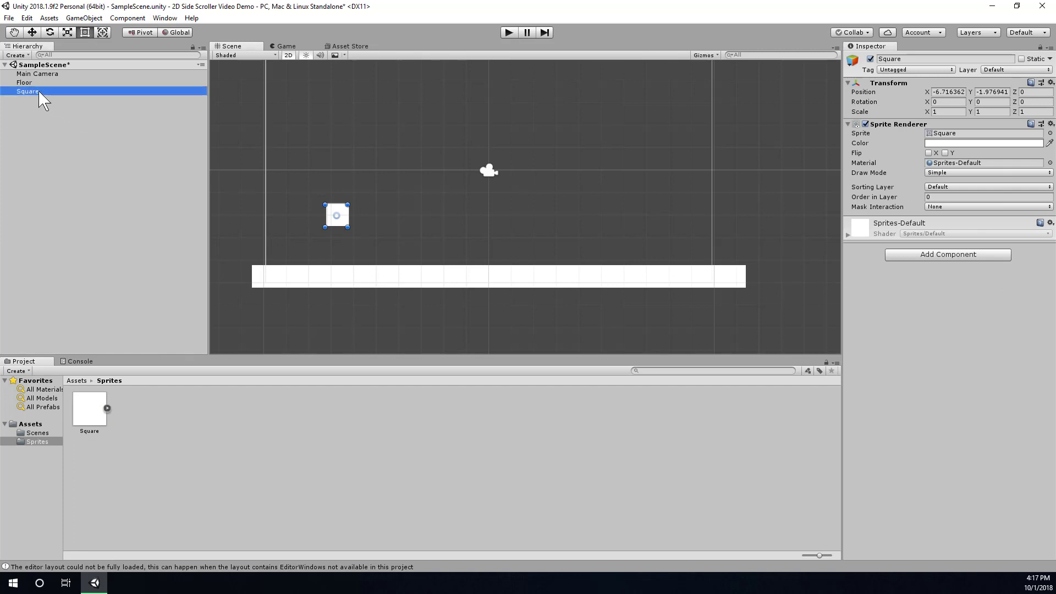
{"action": "left_click", "coordinate": [40, 92]}
{"action": "type", "text": "PlayerChaa"}
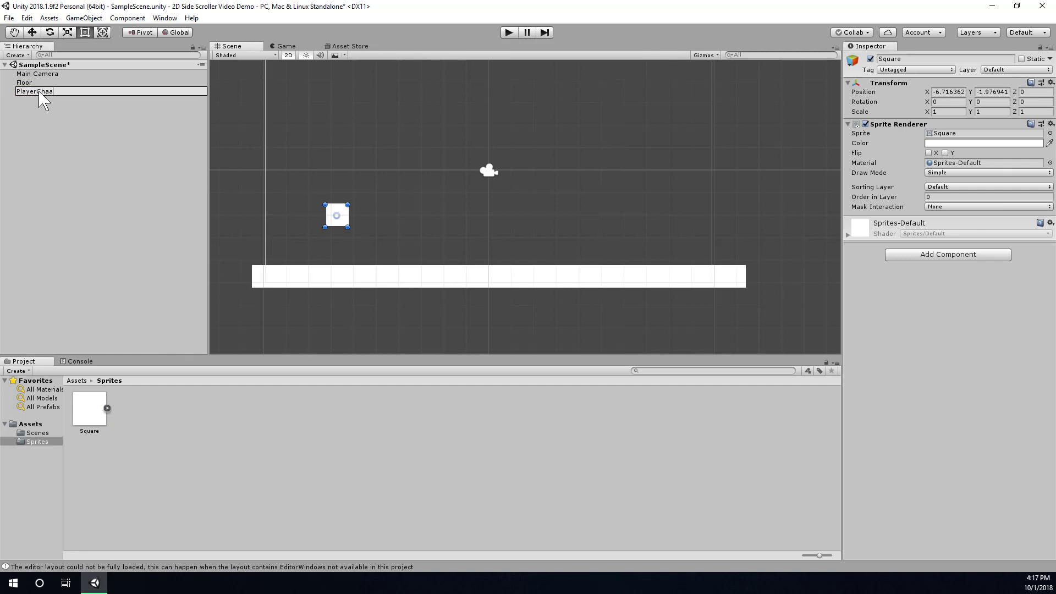
{"action": "key", "text": "BackSpace"}
{"action": "type", "text": "racter"}
{"action": "key", "text": "Return"}
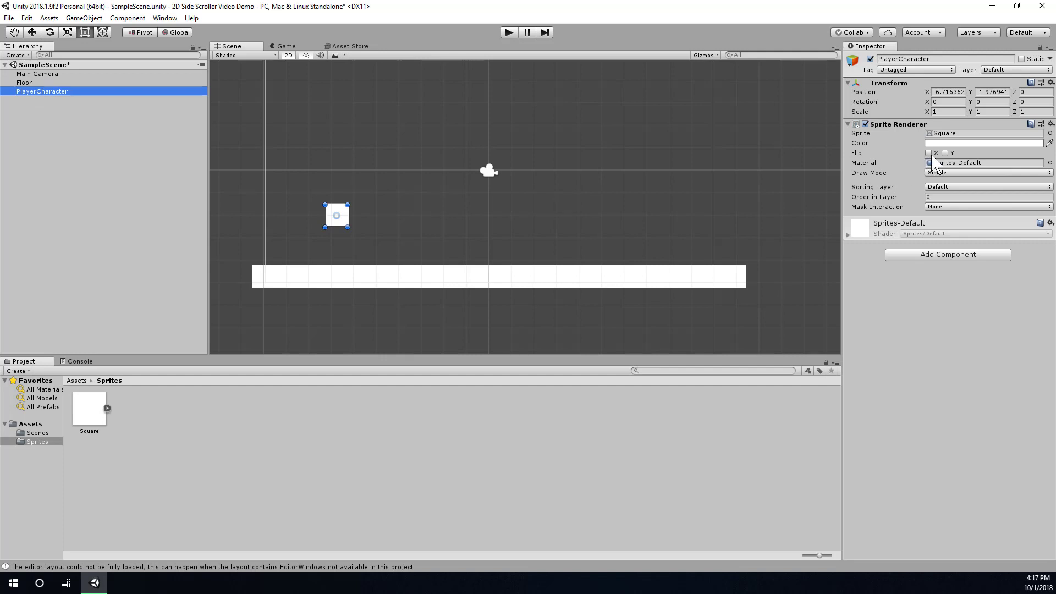
Set the Floor's Sprite Renderer color to a saturated blue, hexadecimal 000BFF.
{"action": "left_click", "coordinate": [596, 281]}
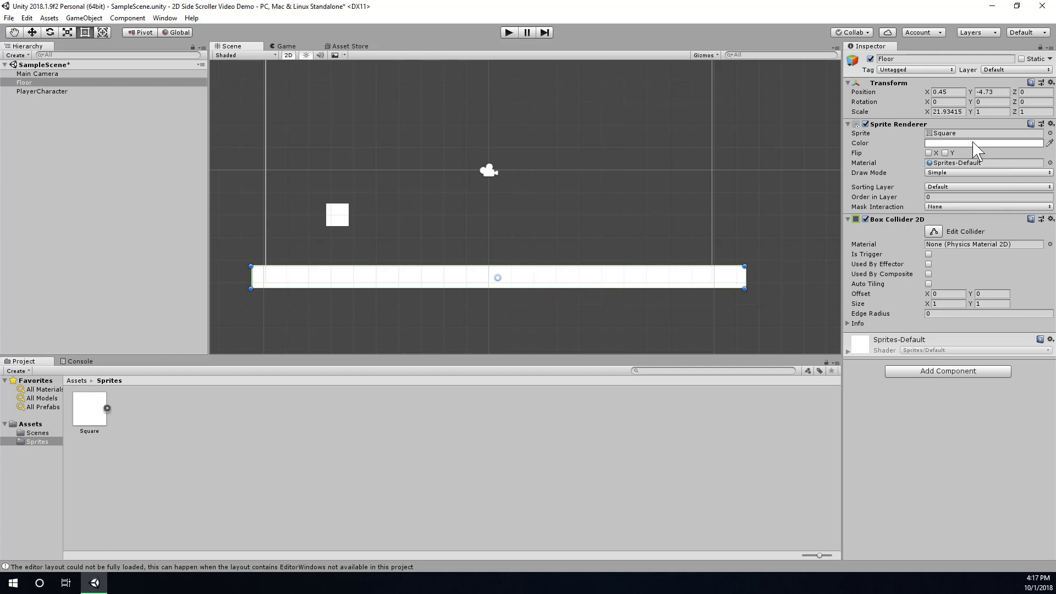
{"action": "left_click", "coordinate": [40, 83]}
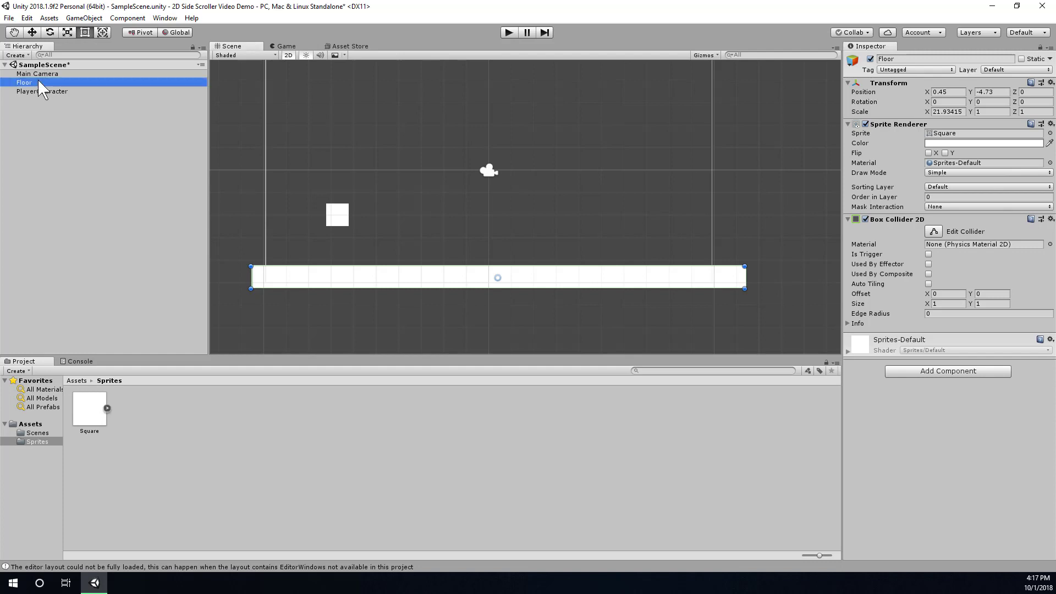
{"action": "left_click", "coordinate": [337, 283]}
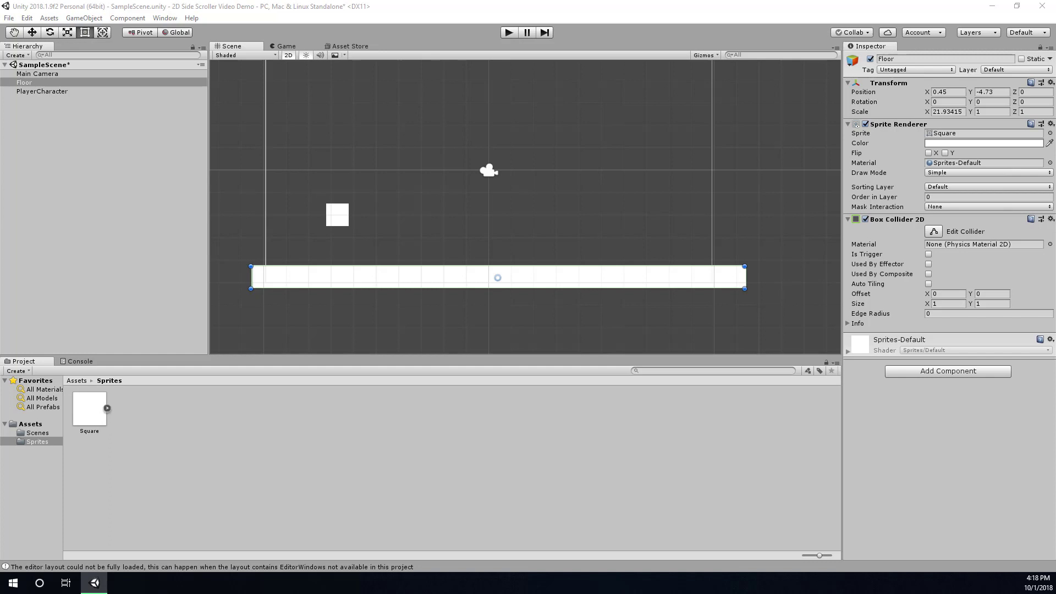
{"action": "left_click", "coordinate": [984, 143]}
{"action": "left_click_drag", "start_coordinate": [465, 153], "coordinate": [690, 112]}
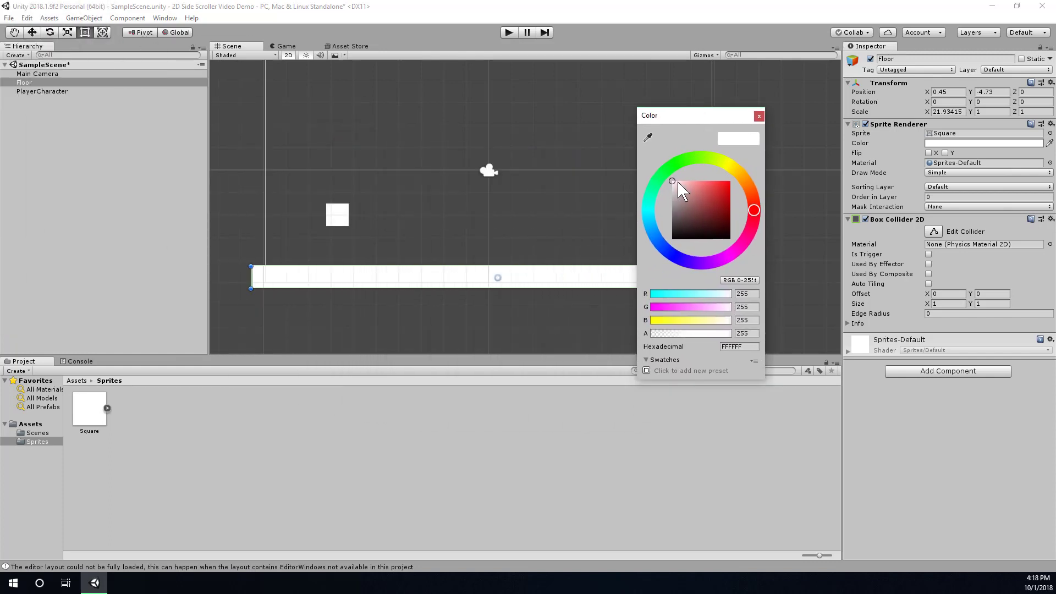
{"action": "left_click_drag", "start_coordinate": [741, 238], "coordinate": [735, 250]}
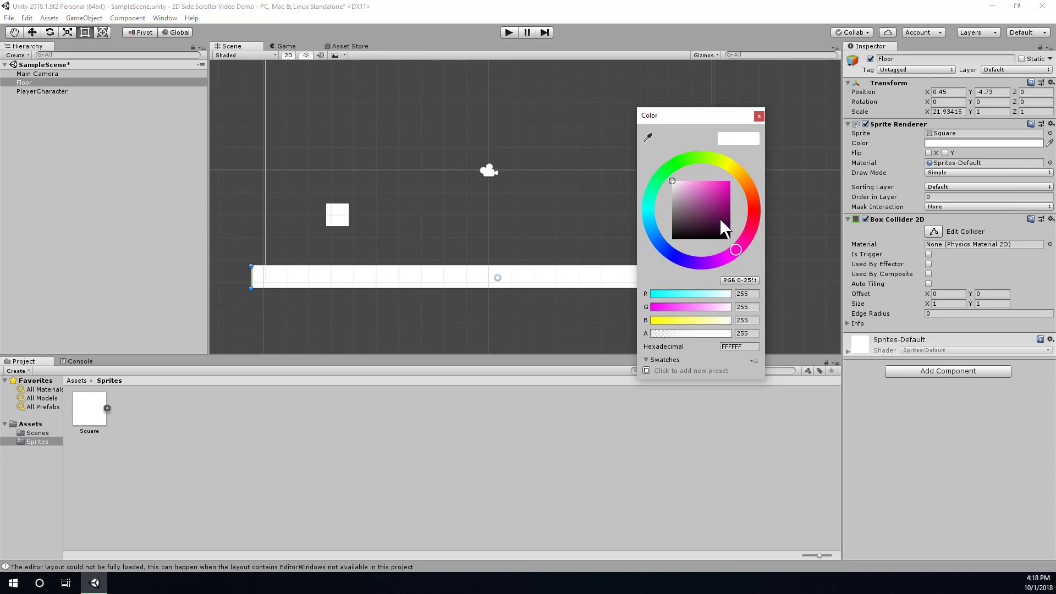
{"action": "left_click", "coordinate": [719, 181]}
{"action": "mouse_move", "coordinate": [721, 179]}
{"action": "left_mouse_down"}
{"action": "mouse_move", "coordinate": [732, 174]}
{"action": "mouse_move", "coordinate": [684, 169]}
{"action": "mouse_move", "coordinate": [672, 248]}
{"action": "mouse_move", "coordinate": [667, 211]}
{"action": "left_mouse_up"}
{"action": "mouse_move", "coordinate": [642, 247]}
{"action": "left_mouse_down"}
{"action": "mouse_move", "coordinate": [680, 228]}
{"action": "mouse_move", "coordinate": [678, 203]}
{"action": "mouse_move", "coordinate": [672, 256]}
{"action": "left_mouse_up"}
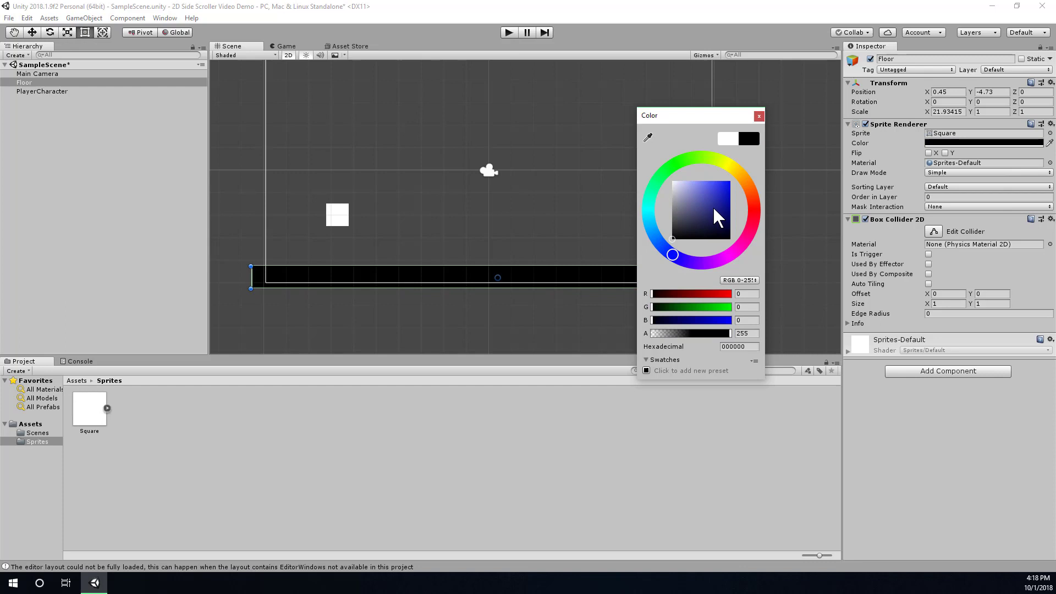
{"action": "left_click_drag", "start_coordinate": [714, 217], "coordinate": [736, 183]}
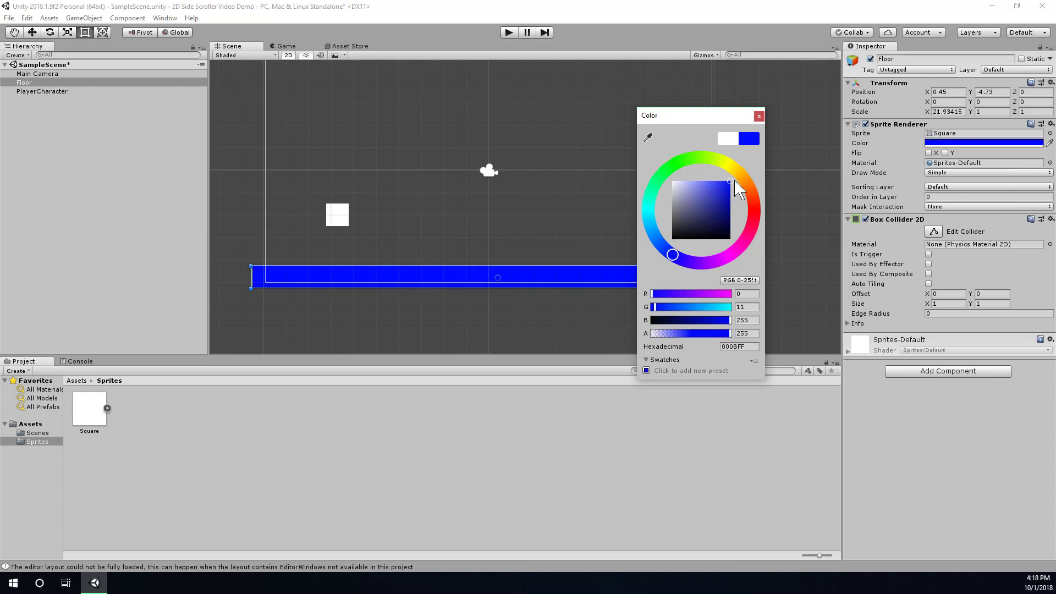
{"action": "left_click", "coordinate": [759, 116]}
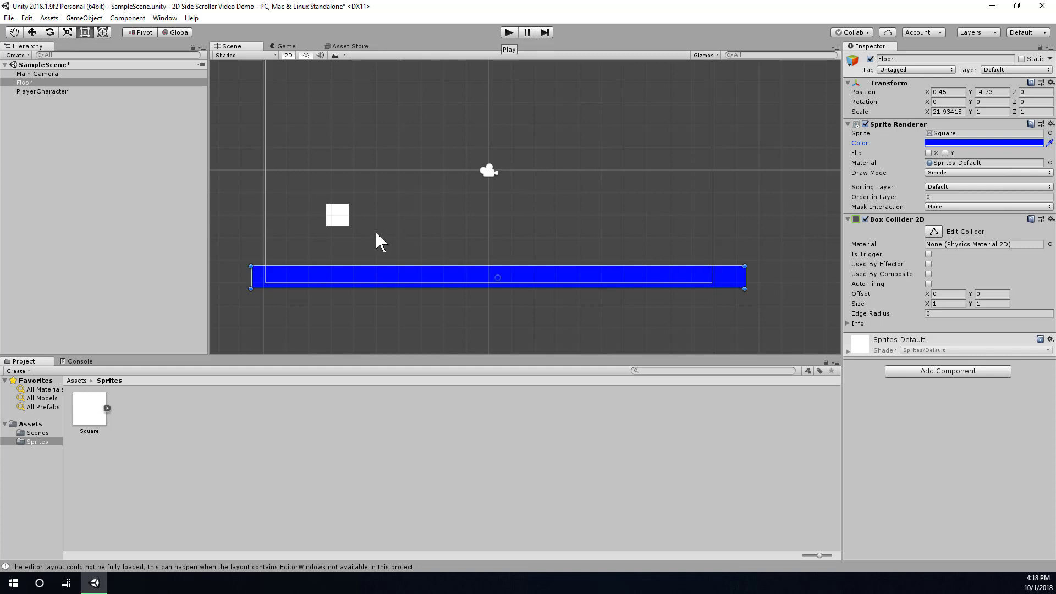
Add a Box Collider 2D component to PlayerCharacter, and run the scene briefly in play mode to test it.
{"action": "left_click", "coordinate": [337, 216]}
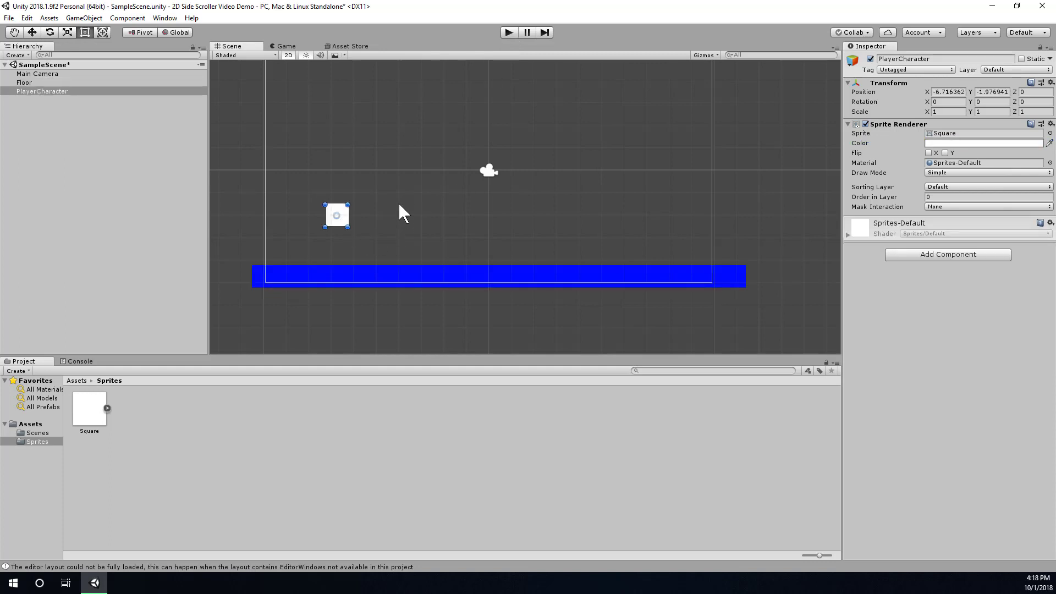
{"action": "left_click", "coordinate": [37, 92]}
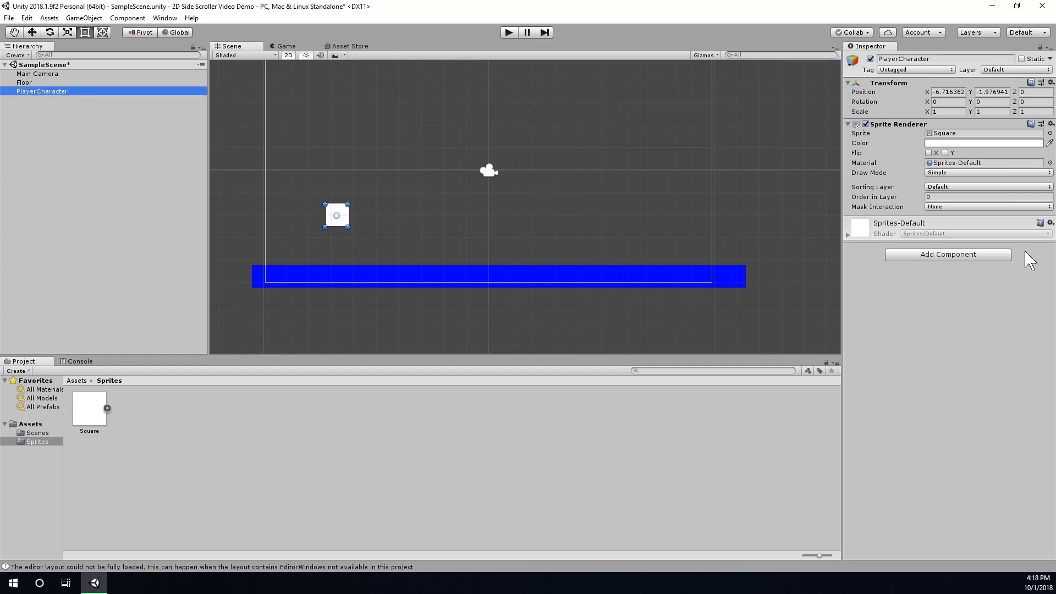
{"action": "left_click", "coordinate": [960, 257]}
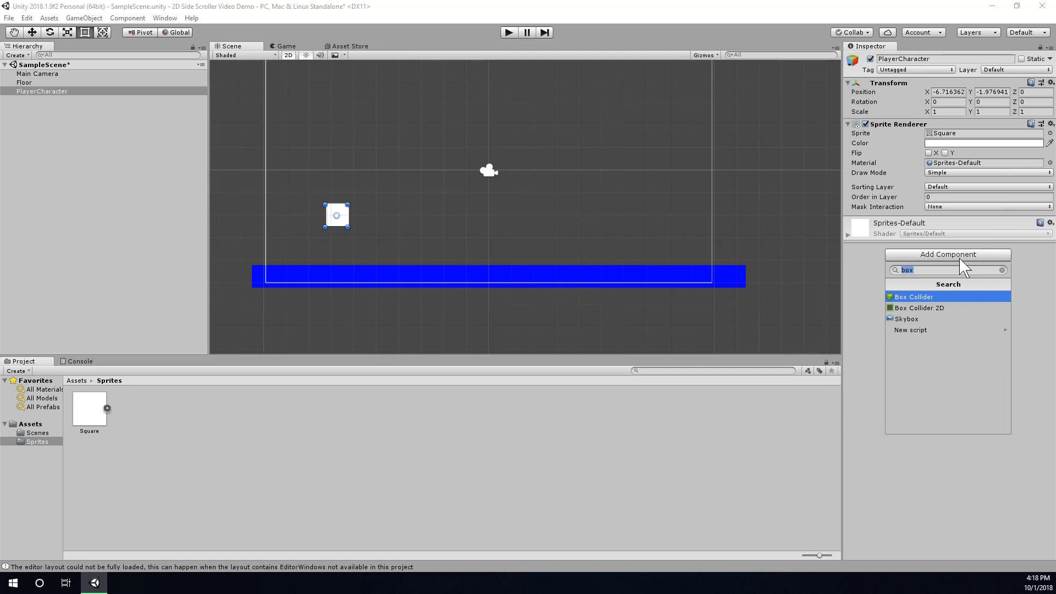
{"action": "left_click", "coordinate": [940, 309]}
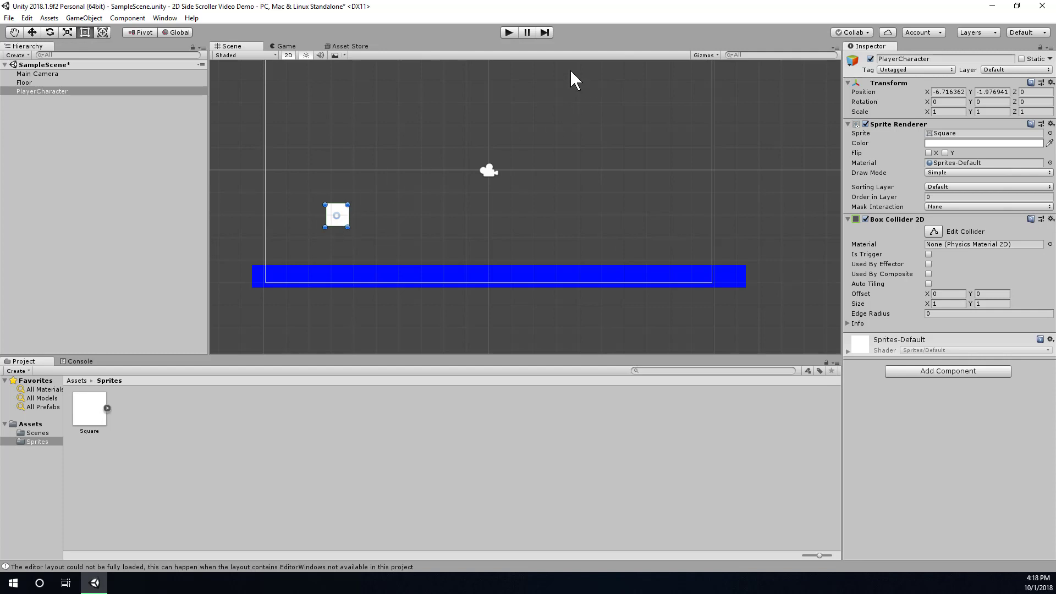
{"action": "left_click", "coordinate": [510, 33]}
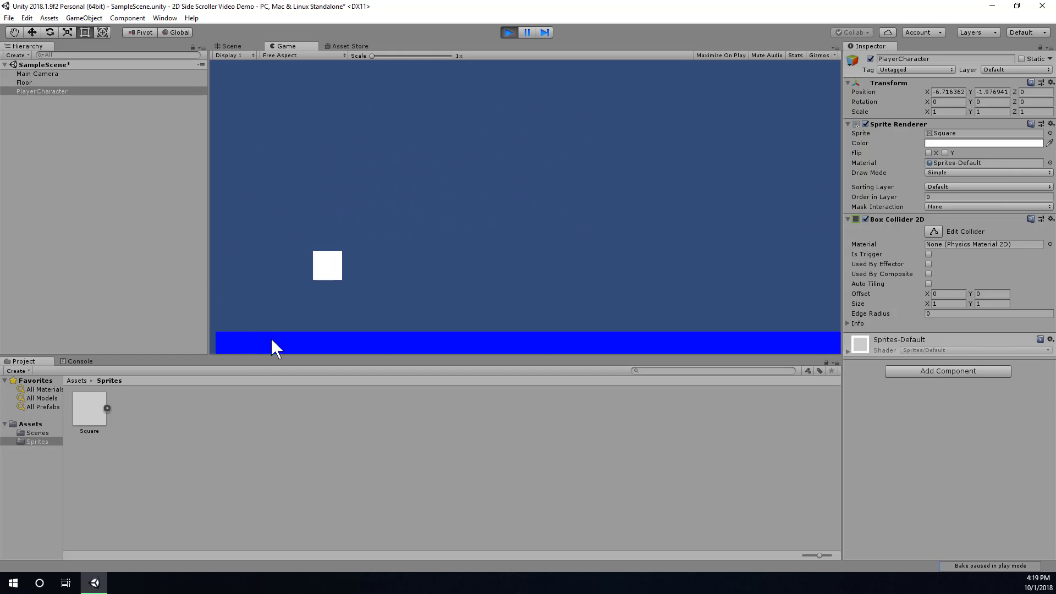
{"action": "left_click", "coordinate": [507, 33]}
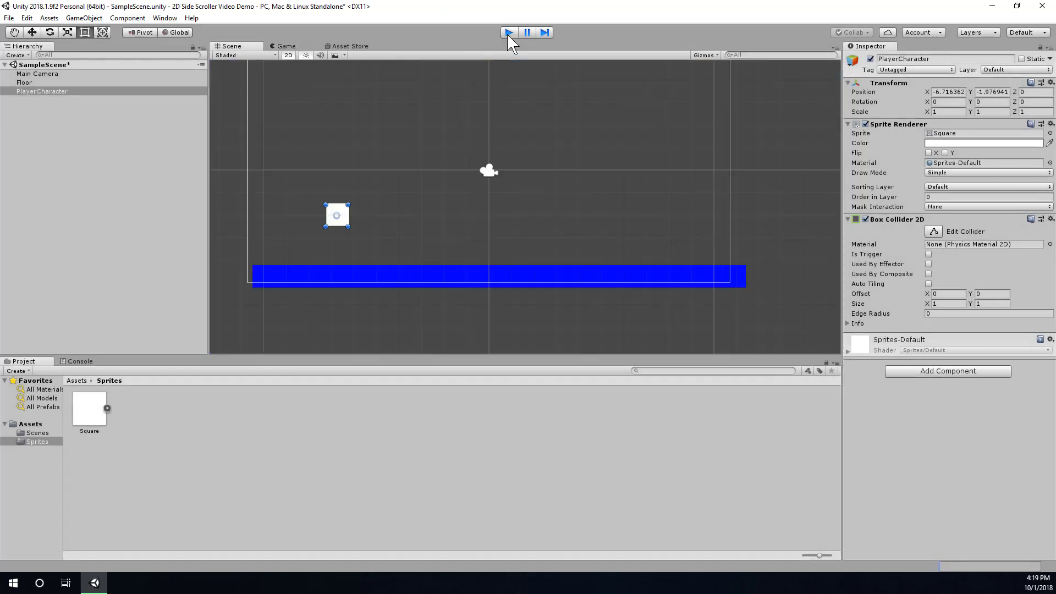
Stretch the Floor's left end past the camera frame, to an X scale of about 23.28, and change its color to bright green.
{"action": "left_click", "coordinate": [304, 273]}
{"action": "left_click_drag", "start_coordinate": [252, 275], "coordinate": [221, 271]}
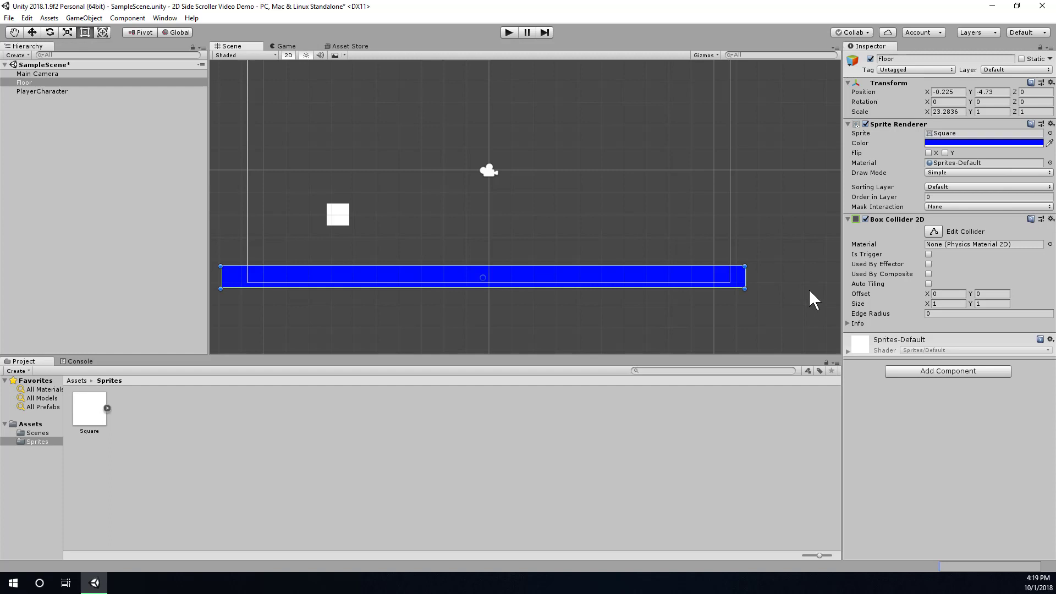
{"action": "left_click", "coordinate": [955, 142]}
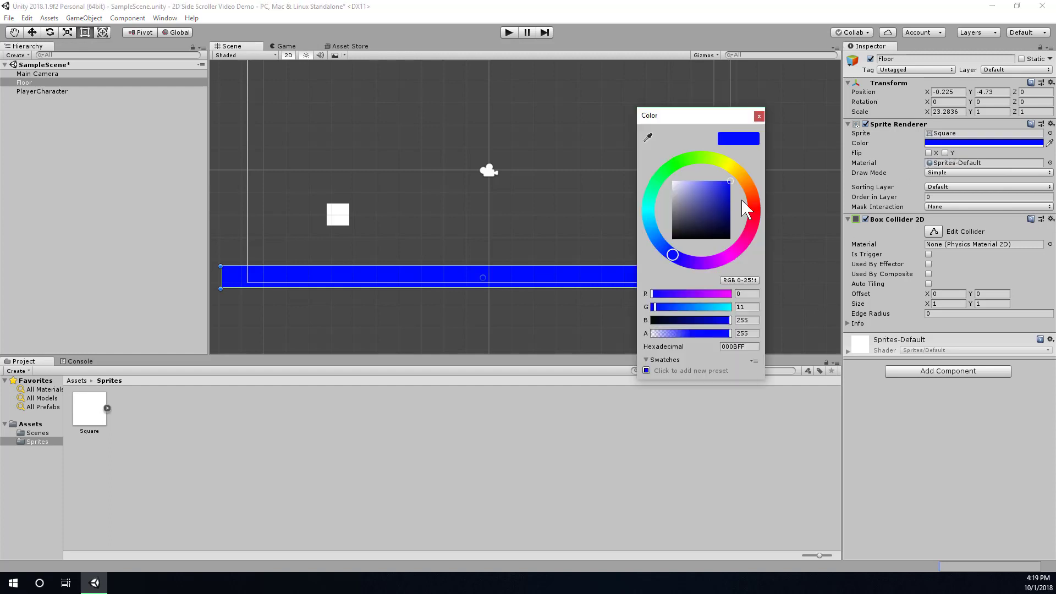
{"action": "left_click", "coordinate": [673, 170]}
{"action": "left_click", "coordinate": [763, 119]}
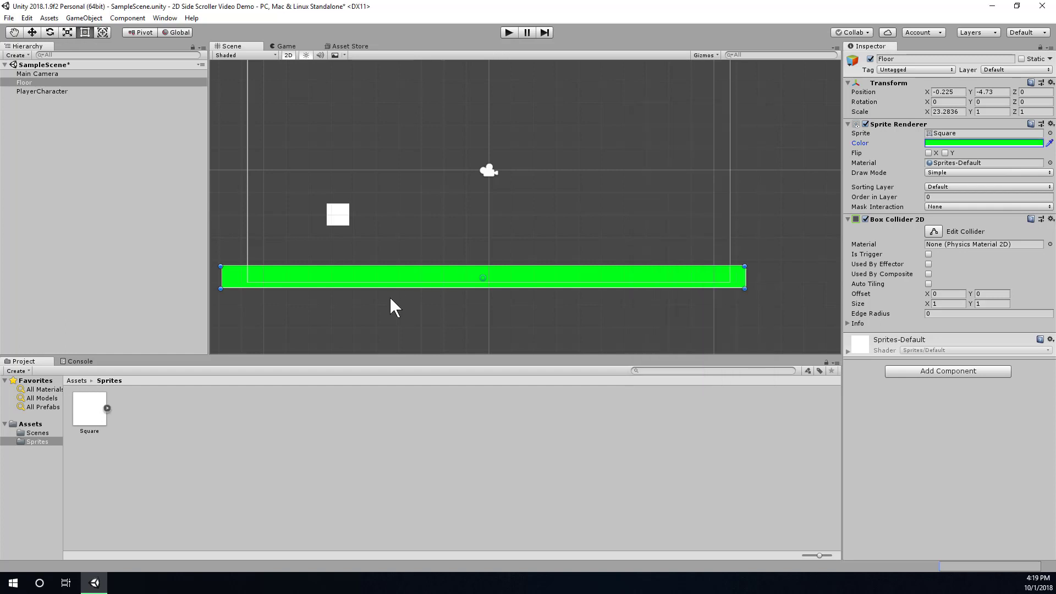
Add a Rigidbody 2D component from the Physics 2D category to PlayerCharacter and start play mode to test it.
{"action": "left_click", "coordinate": [340, 219]}
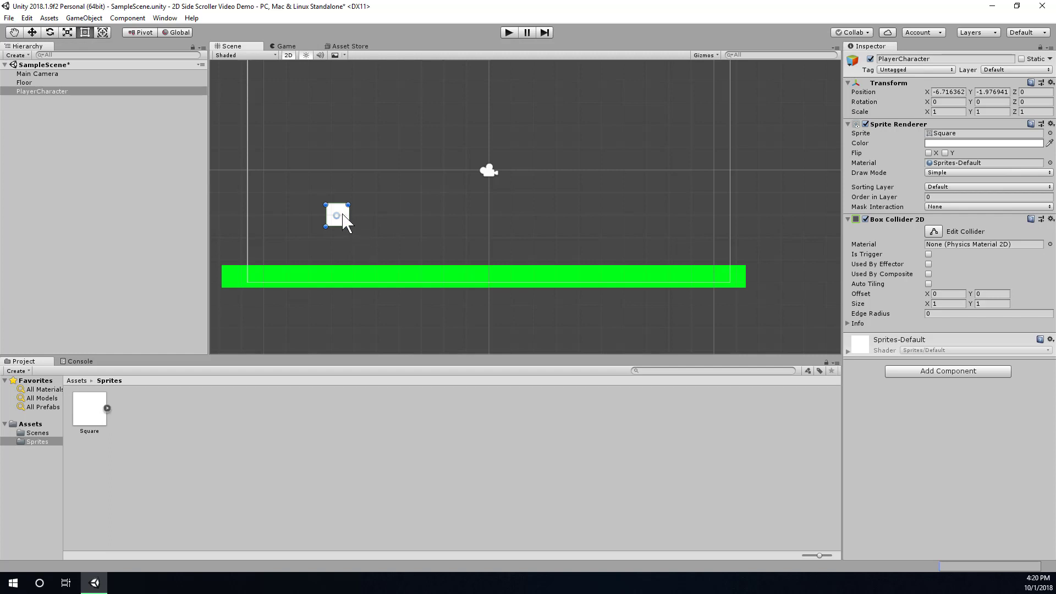
{"action": "left_click", "coordinate": [87, 92]}
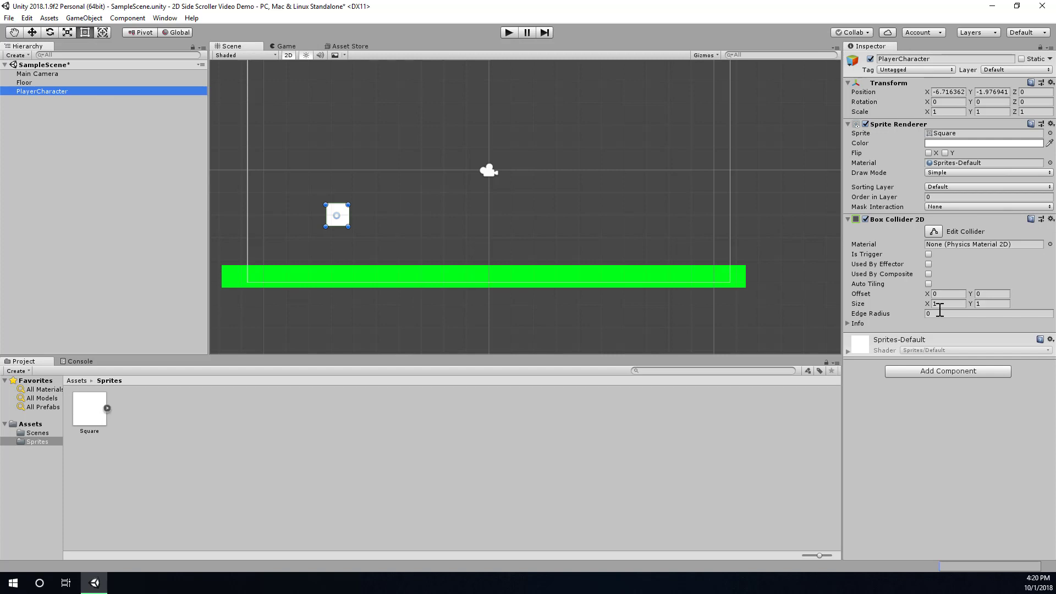
{"action": "left_click", "coordinate": [938, 372]}
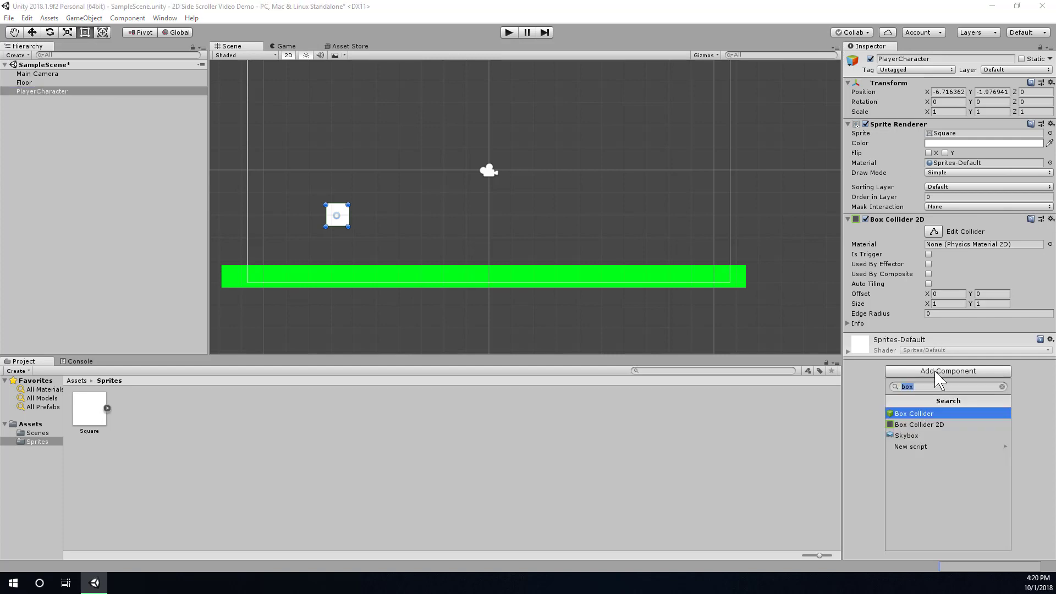
{"action": "left_click", "coordinate": [1002, 386]}
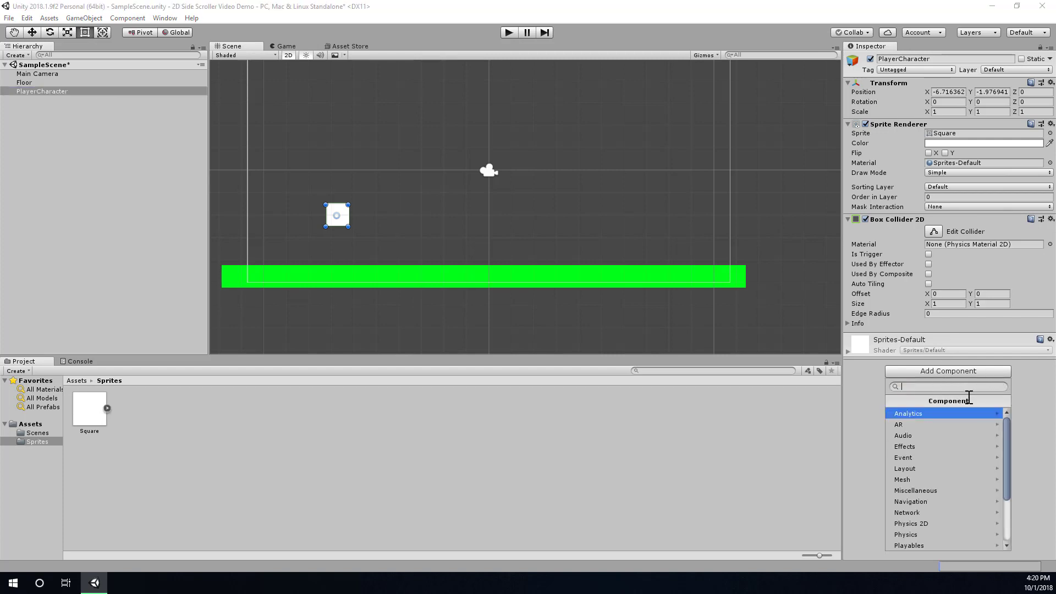
{"action": "left_click", "coordinate": [933, 522]}
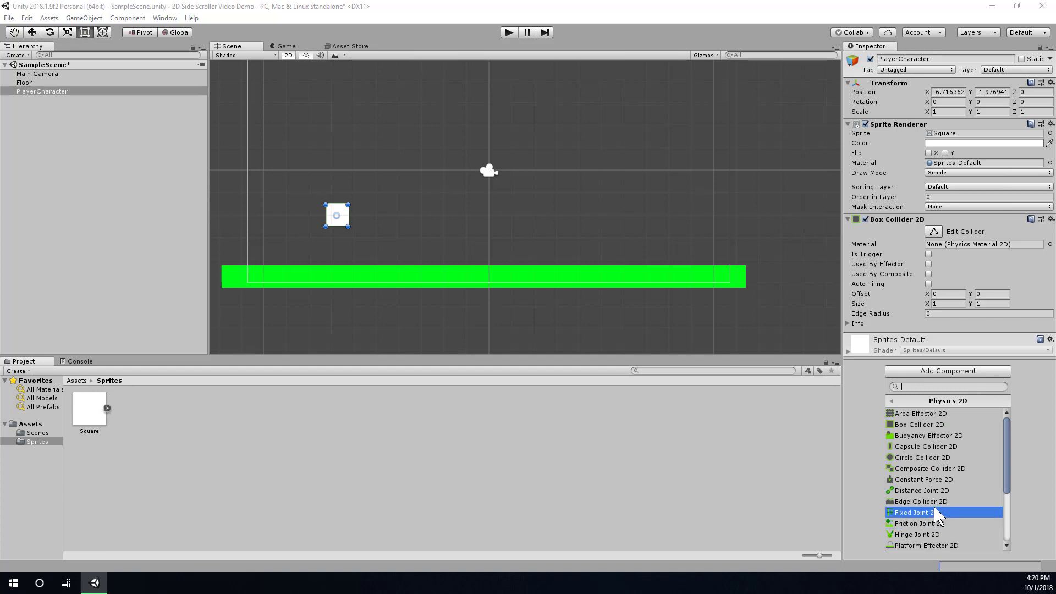
{"action": "scroll", "coordinate": [934, 506], "scroll_direction": "down", "scroll_amount": 1}
{"action": "scroll", "coordinate": [936, 500], "scroll_direction": "down", "scroll_amount": 2}
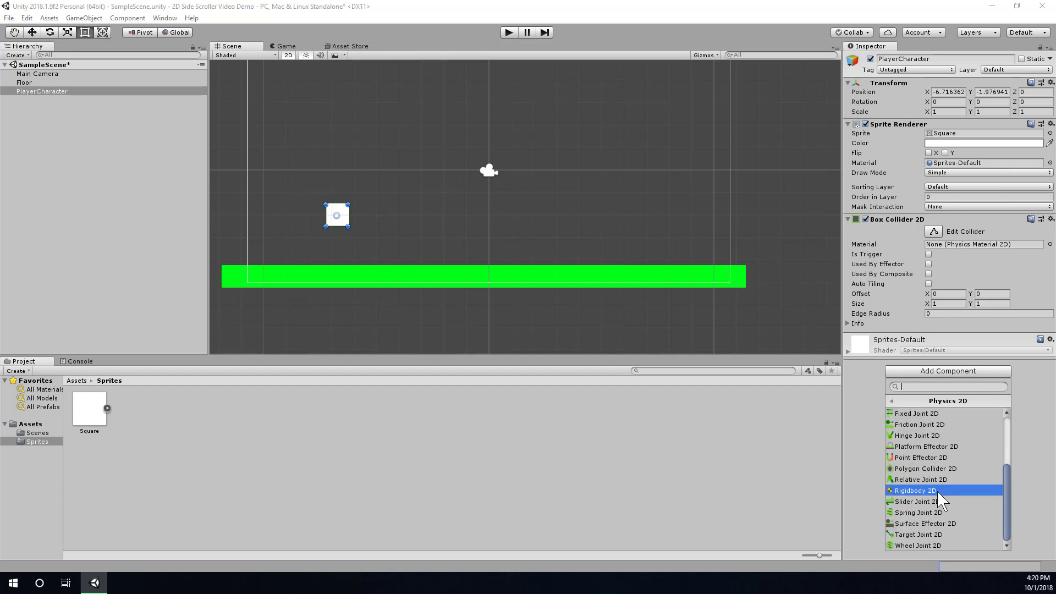
{"action": "left_click", "coordinate": [938, 494]}
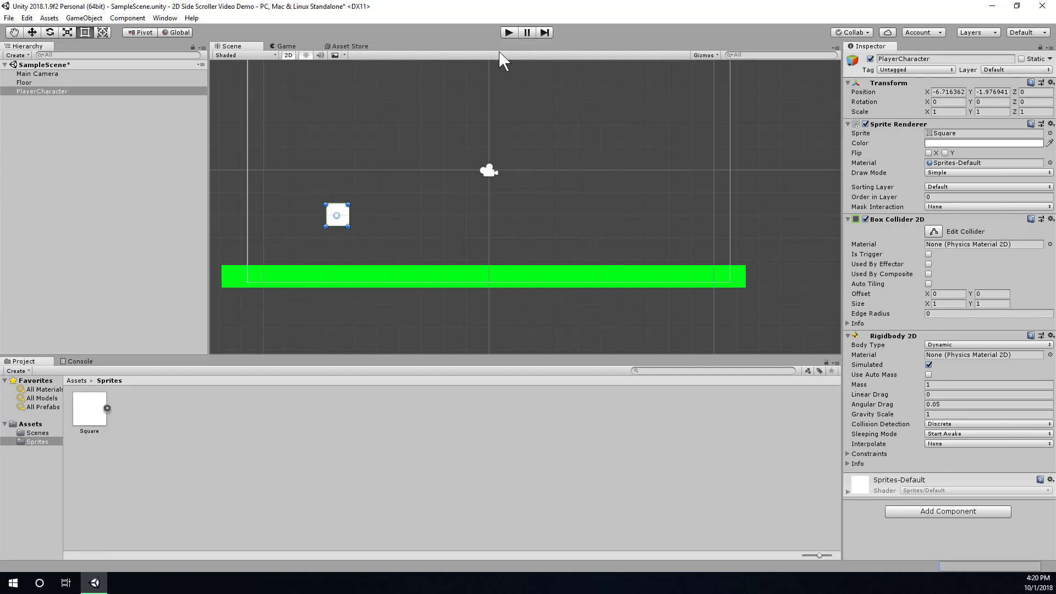
{"action": "left_click", "coordinate": [507, 33]}
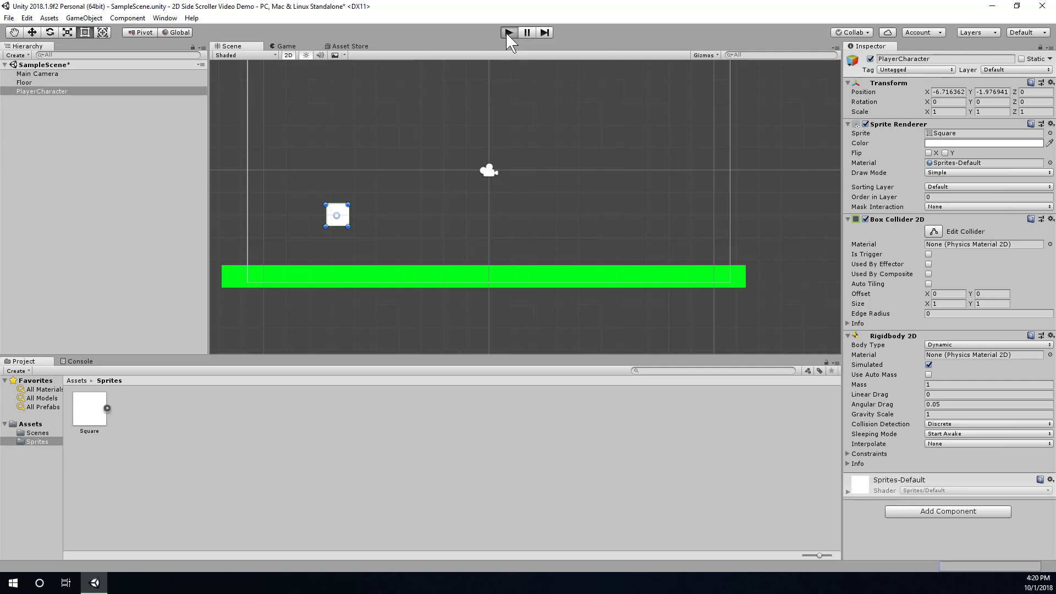